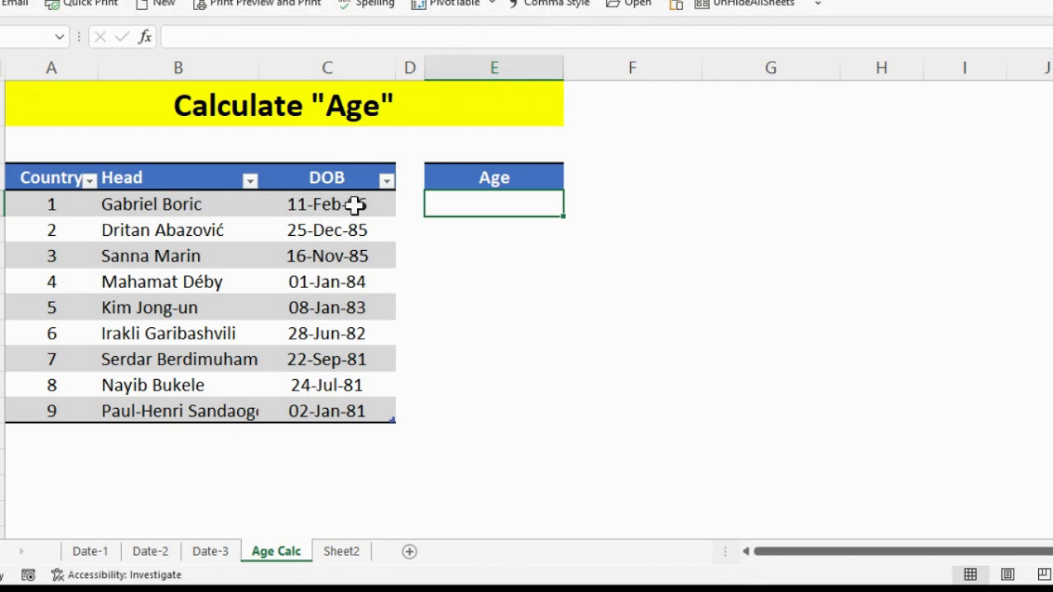
left_click_drag(354, 205, 349, 403)
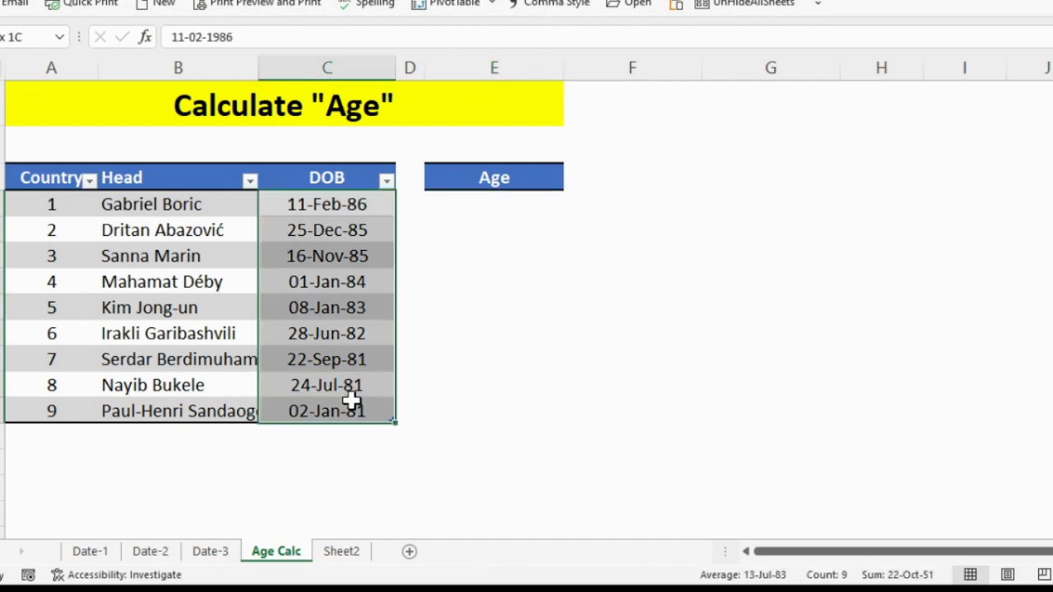
left_click(504, 204)
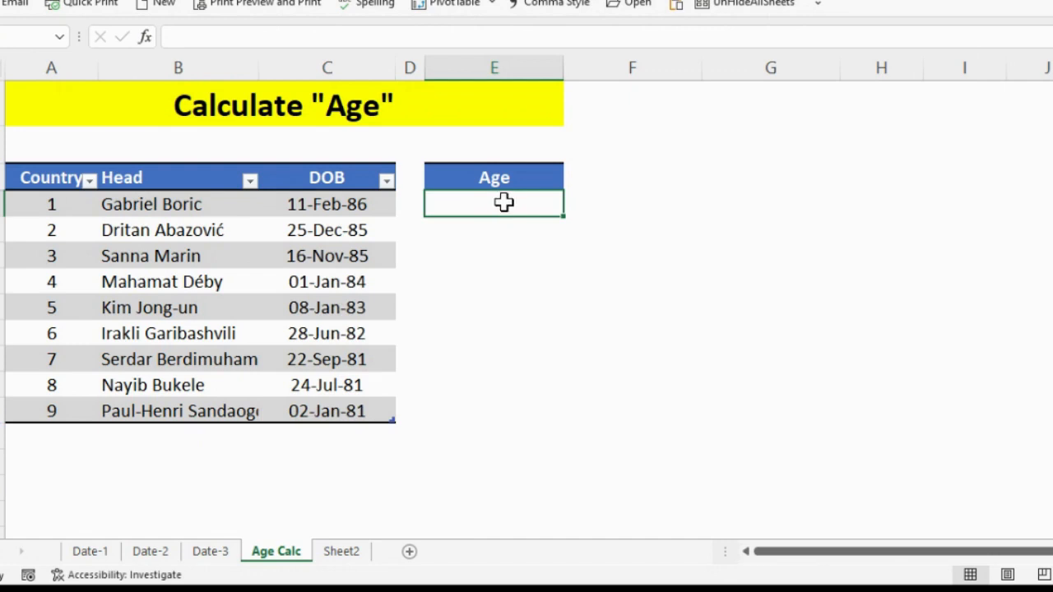
type("=today")
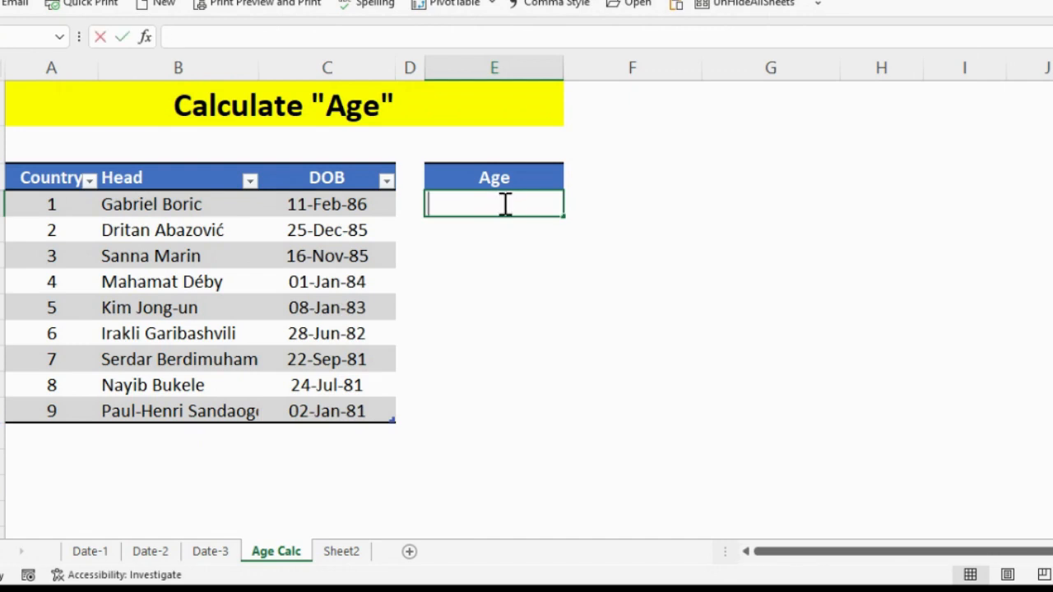
key("Tab")
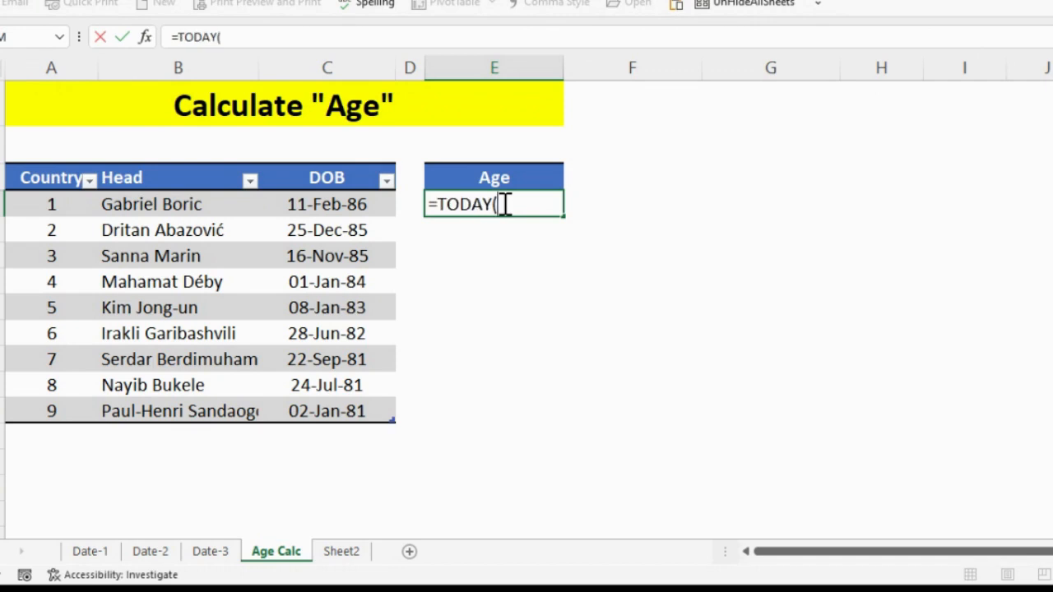
type(")-")
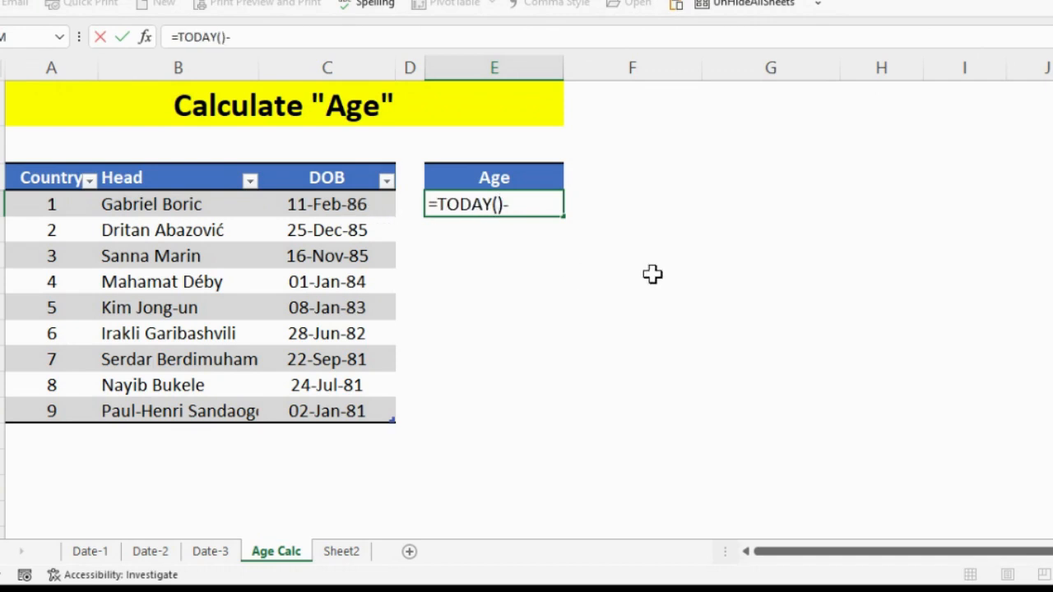
left_click(330, 204)
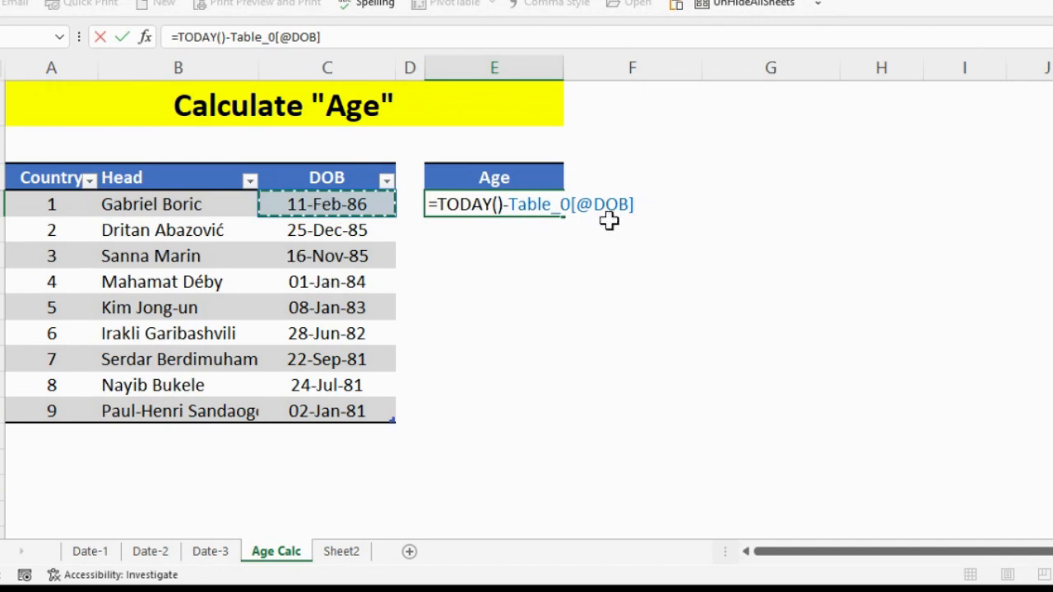
key("Return")
left_click(521, 204)
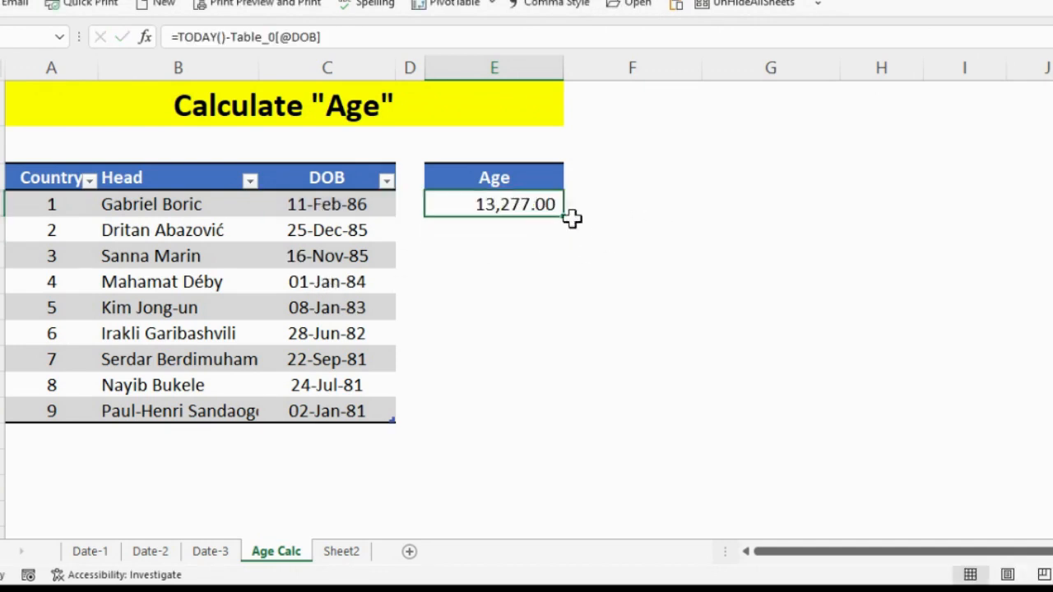
left_click_drag(564, 217, 542, 416)
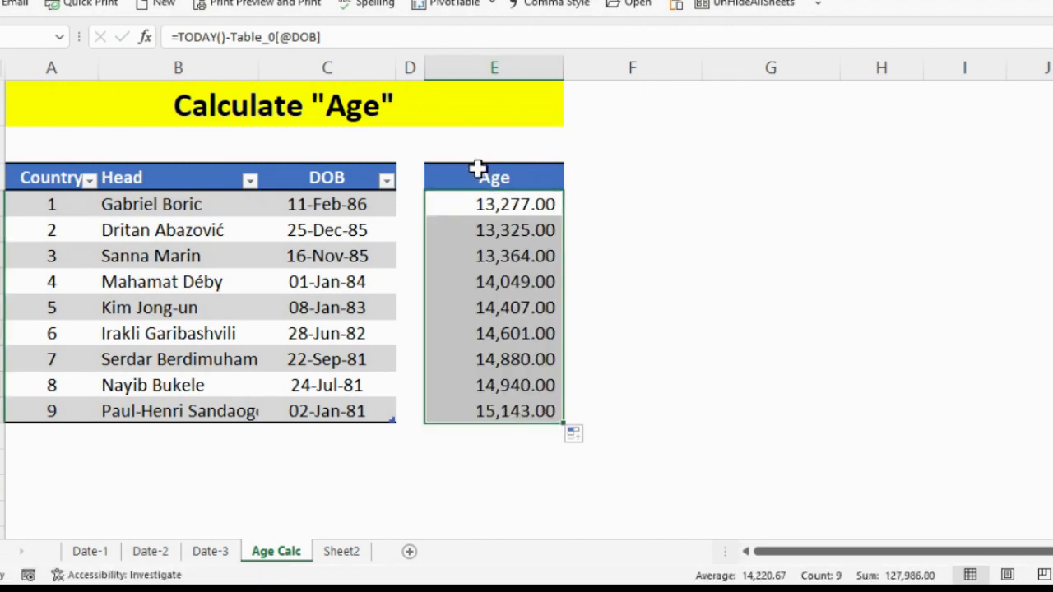
left_click(174, 207)
left_click(497, 209)
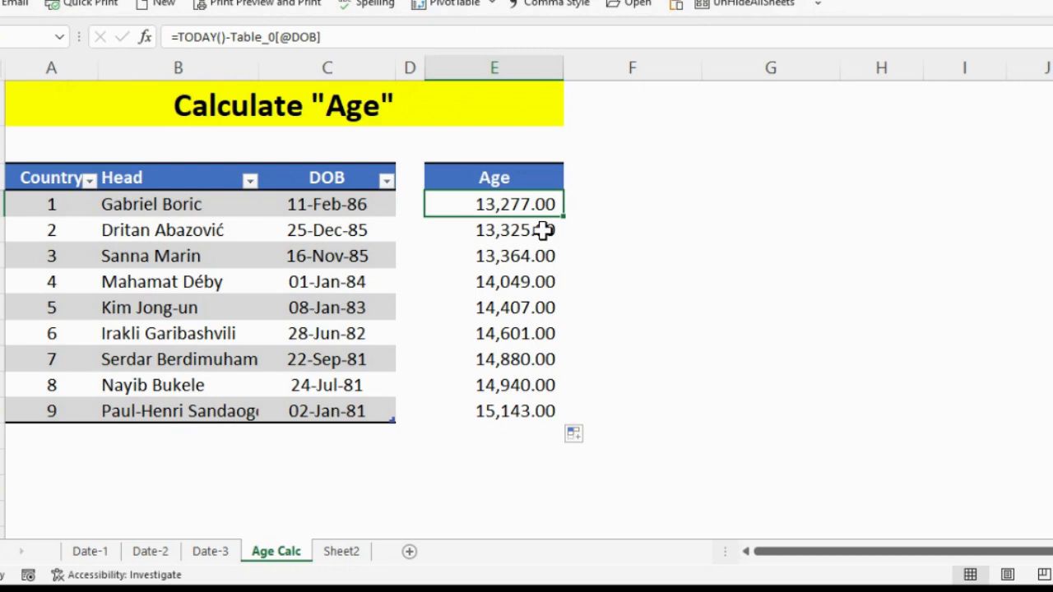
key("F2")
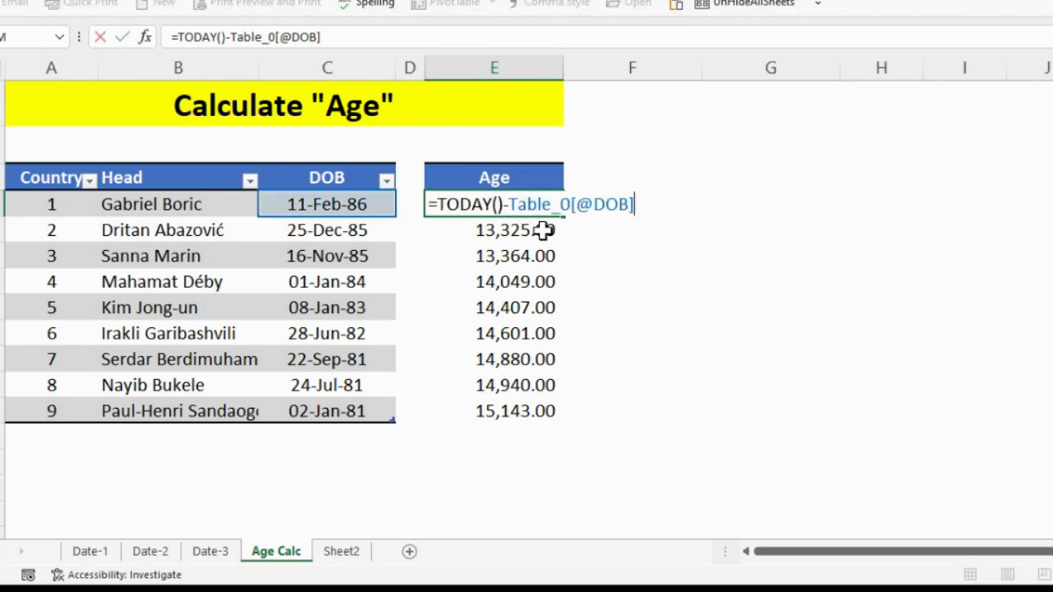
left_click(439, 204)
type("(")
left_click(673, 204)
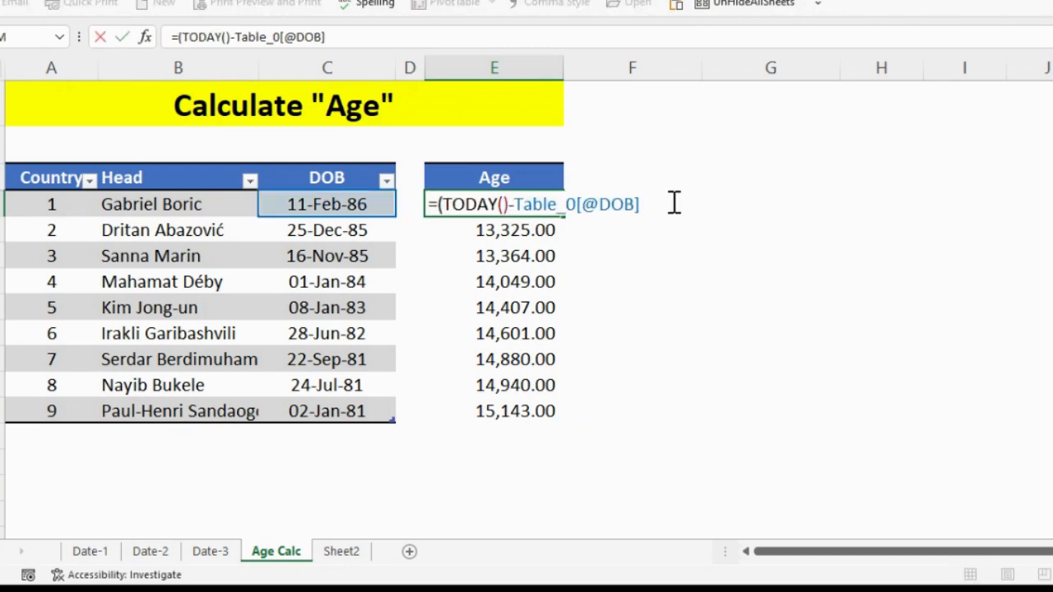
type(")/365")
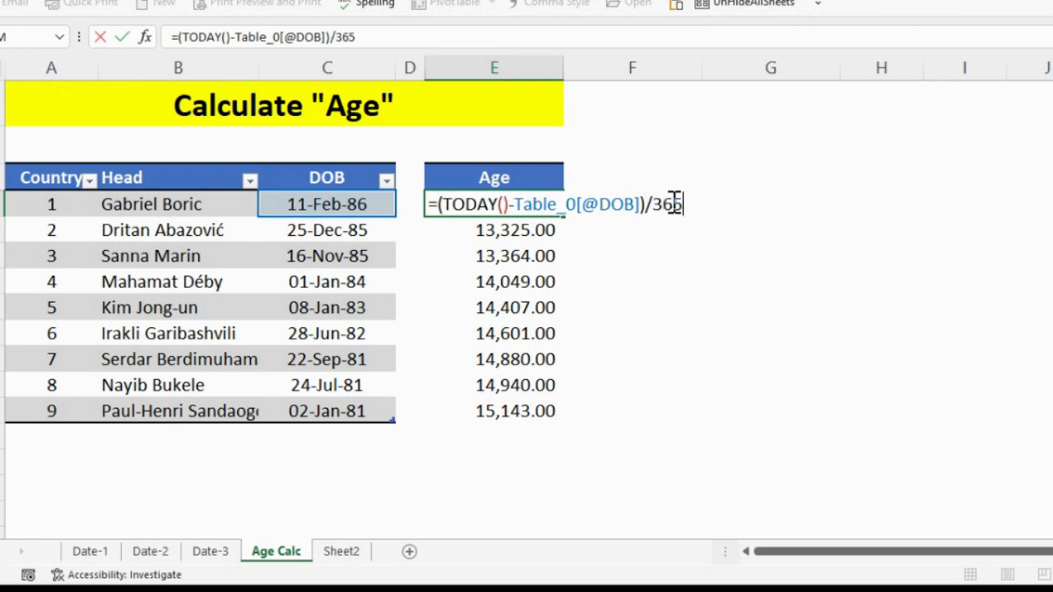
key("ctrl+Return")
Fill the revised formula down the Age column and apply the Comma Style number format to it.
key("ctrl+shift+Down")
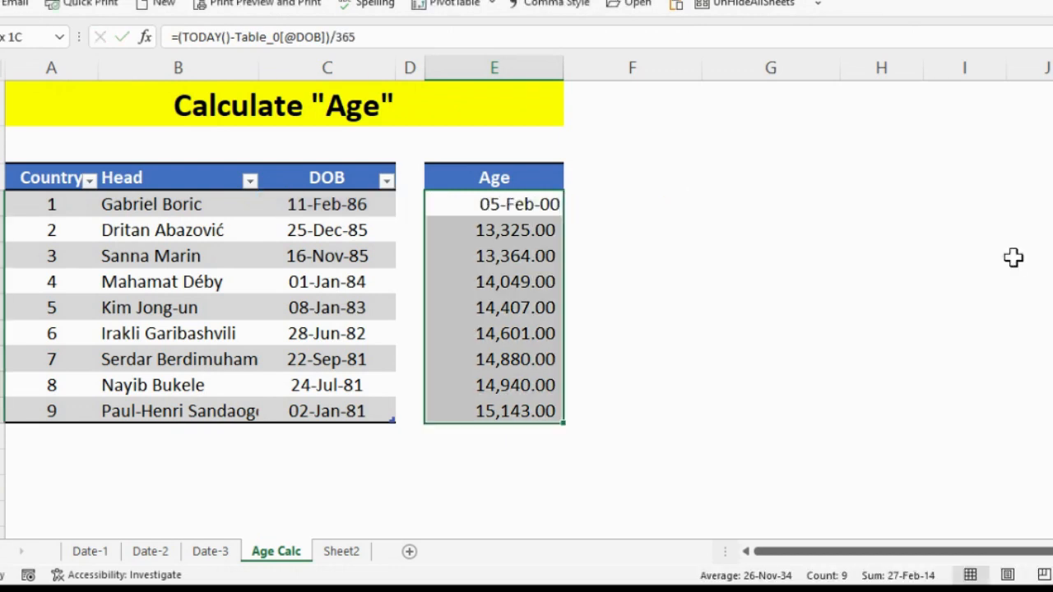
left_click(559, 5)
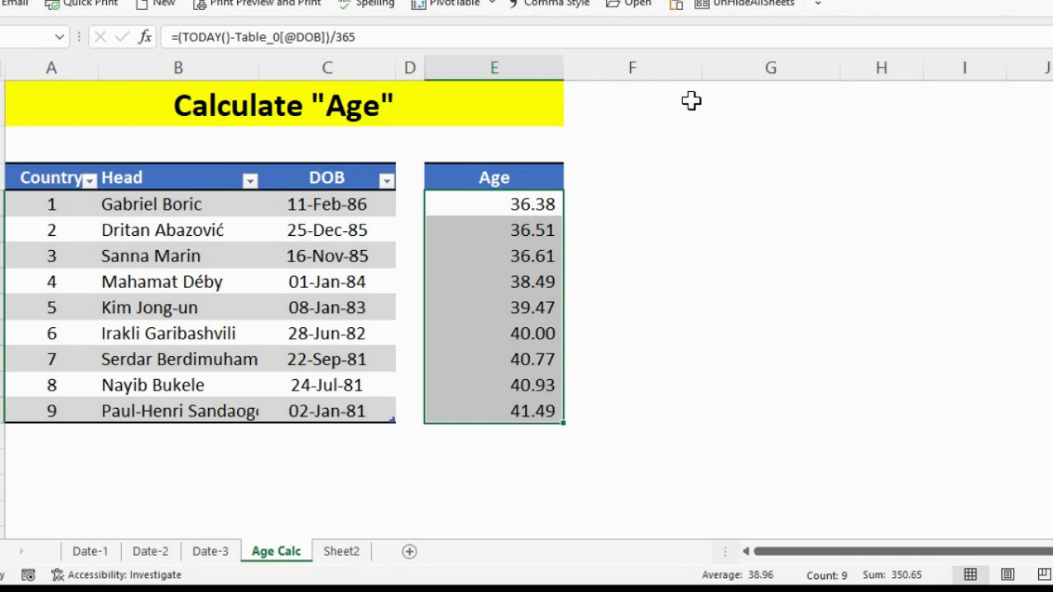
left_click(539, 205)
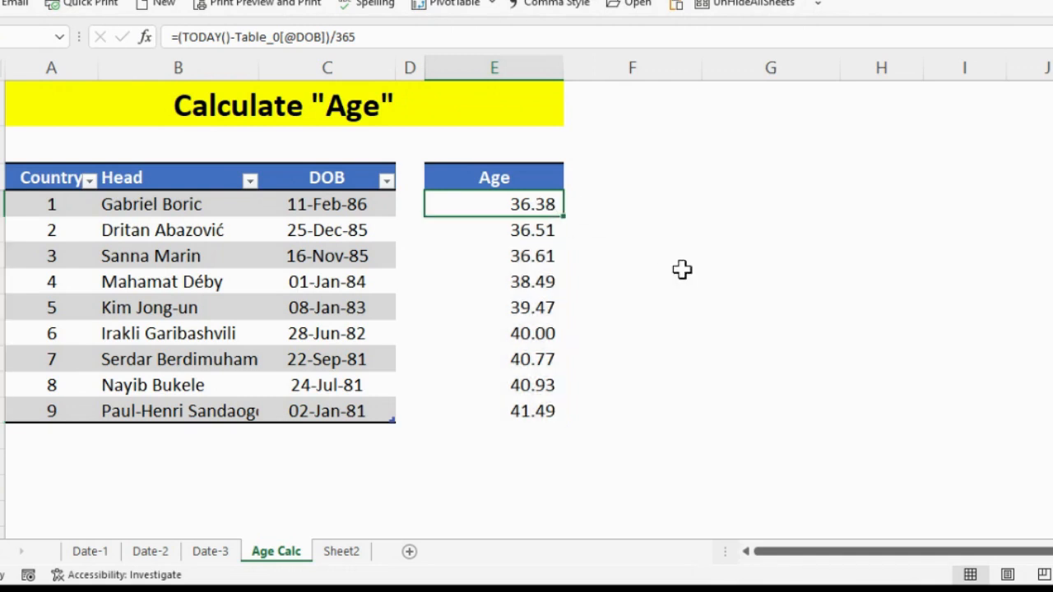
Add a second "Age" heading in column F, beside the existing Age column.
left_click(683, 179)
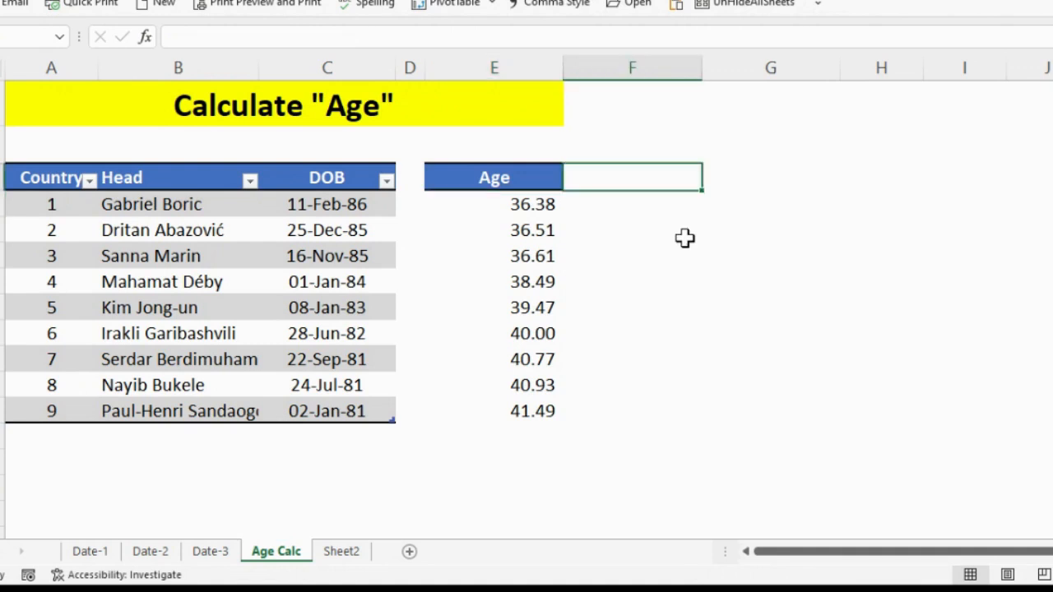
type("Age")
key("Return")
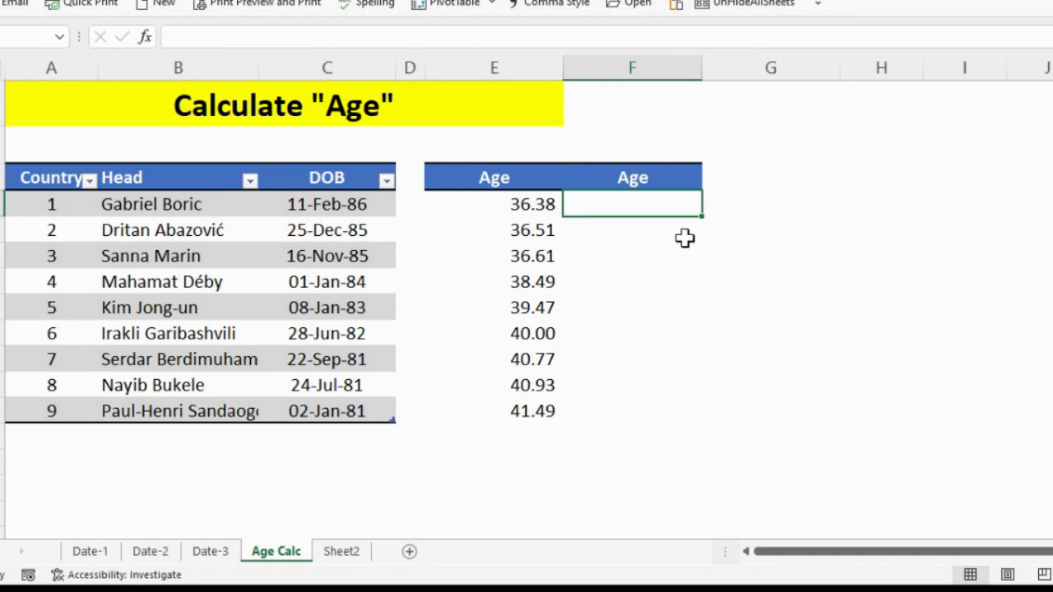
type("=dated")
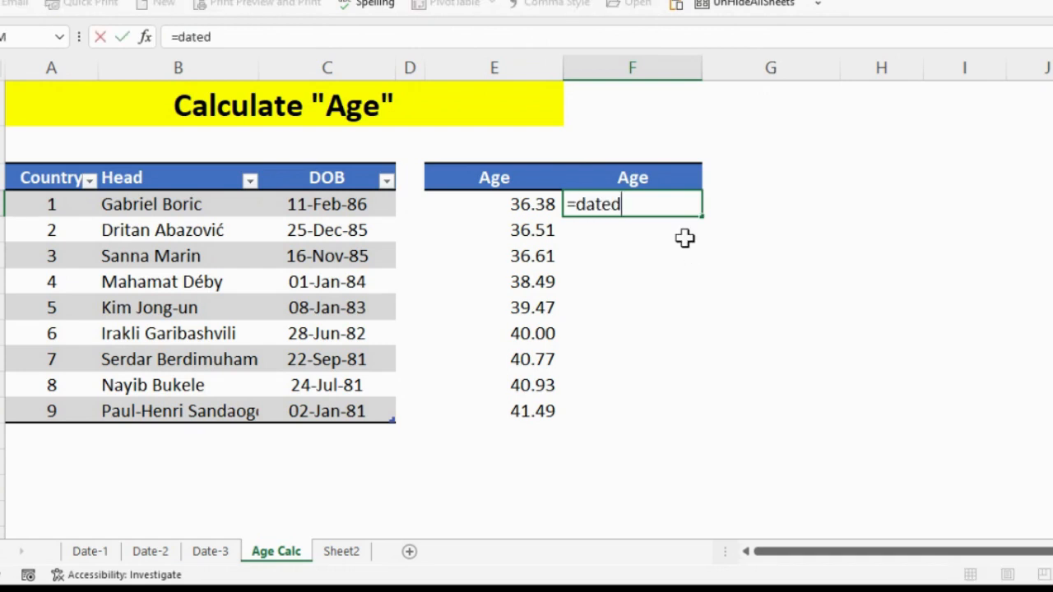
key("BackSpace")
type("dif(")
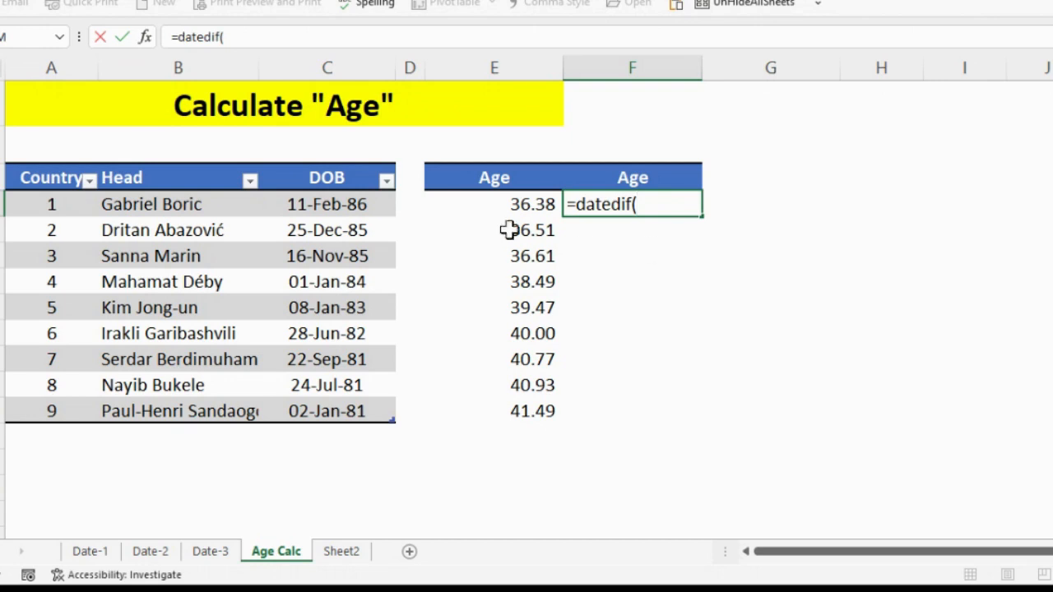
left_click(351, 204)
type(",")
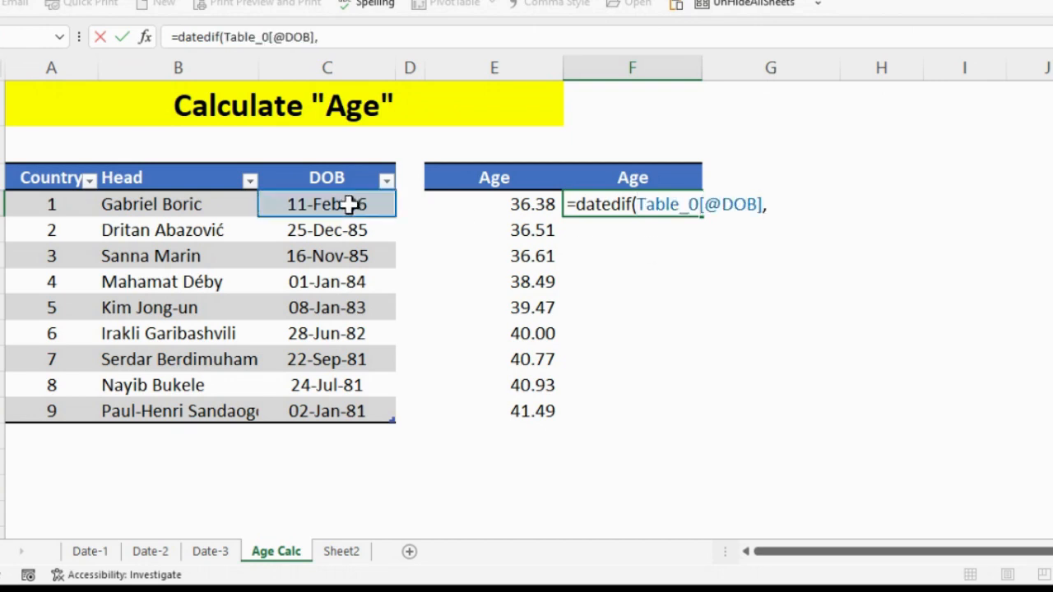
type("todya")
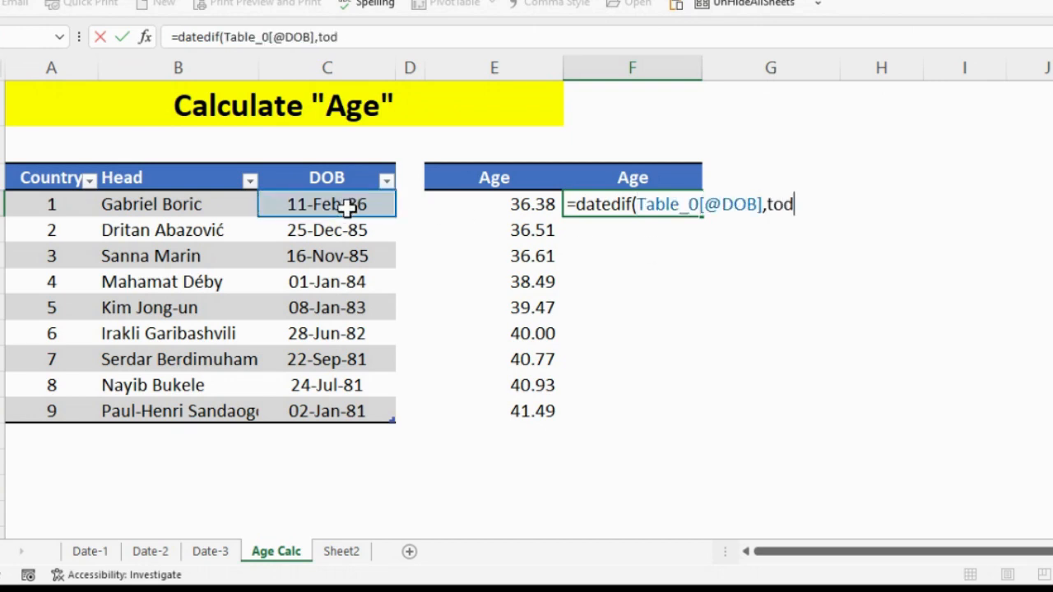
key("BackSpace")
key("BackSpace")
type("ay")
key("Tab")
type("),")
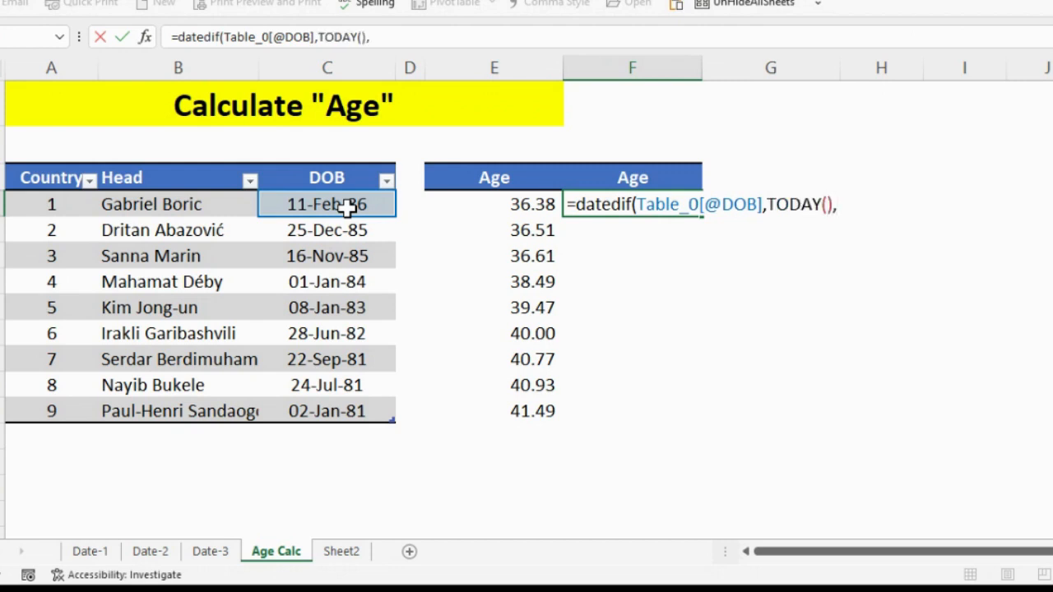
type("\"Y\")")
key("Return")
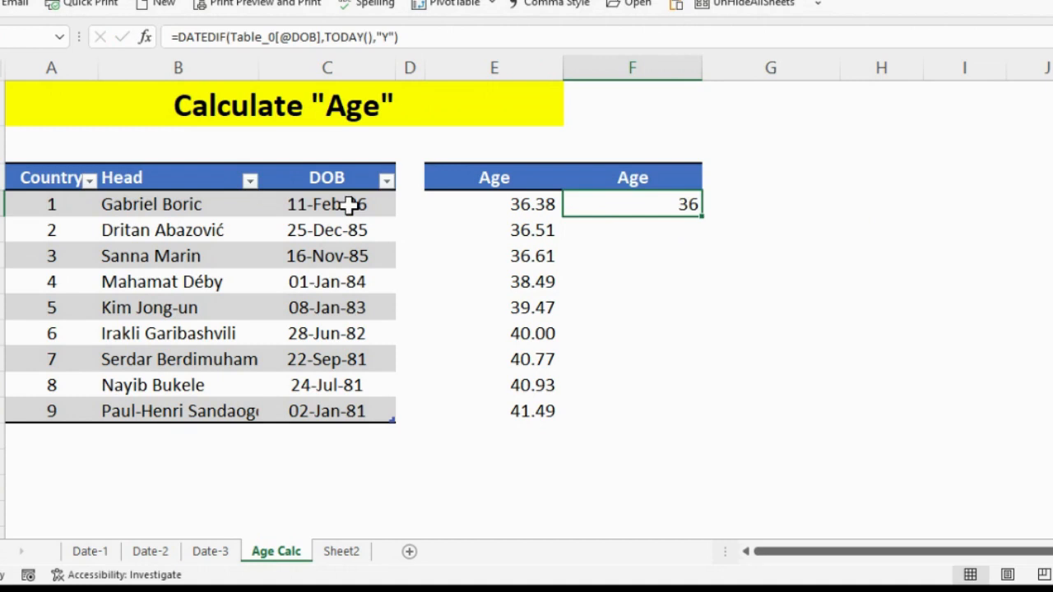
double_click(703, 216)
Add a "Months" heading in column G, beside the second Age heading.
key("Up")
key("Right")
type("Month")
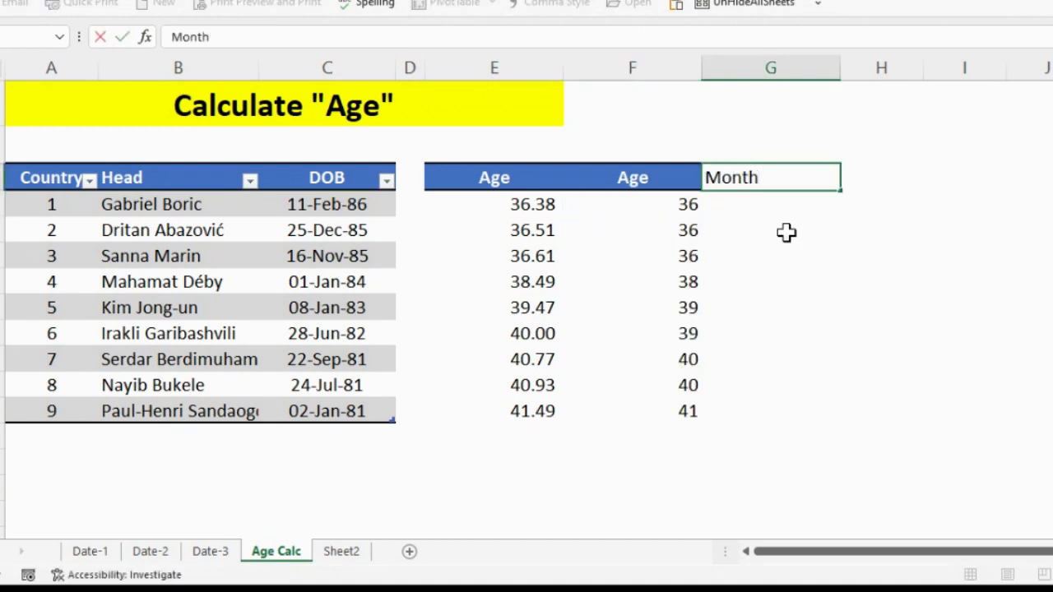
type("s")
key("Return")
Copy the DATEDIF formula text from the first cell of column F into the first Months cell.
key("Left")
key("F2")
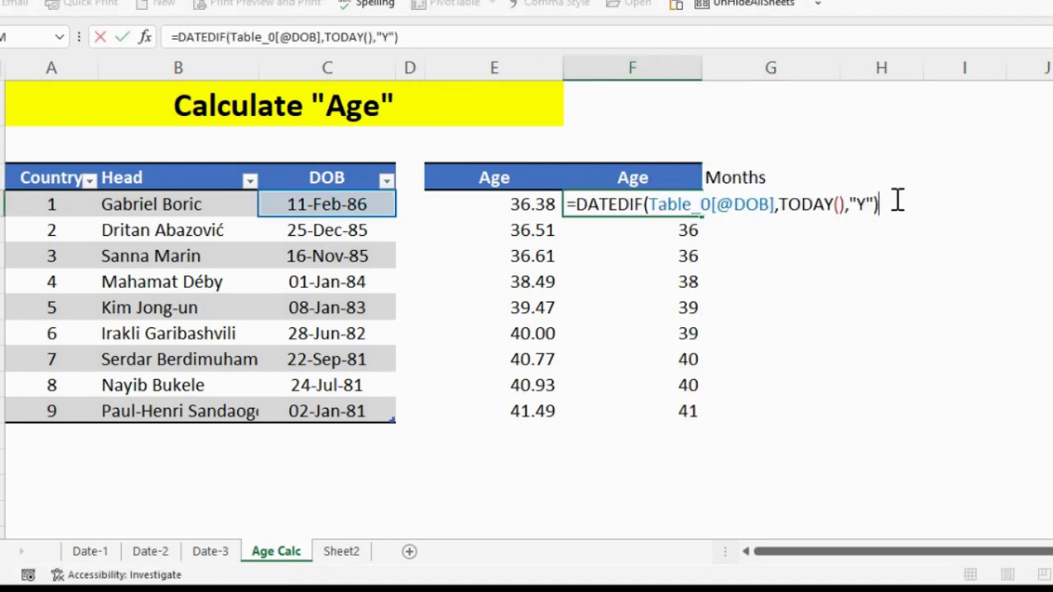
left_click_drag(897, 200, 564, 204)
key("ctrl+c")
key("Tab")
key("ctrl+v")
key("F2")
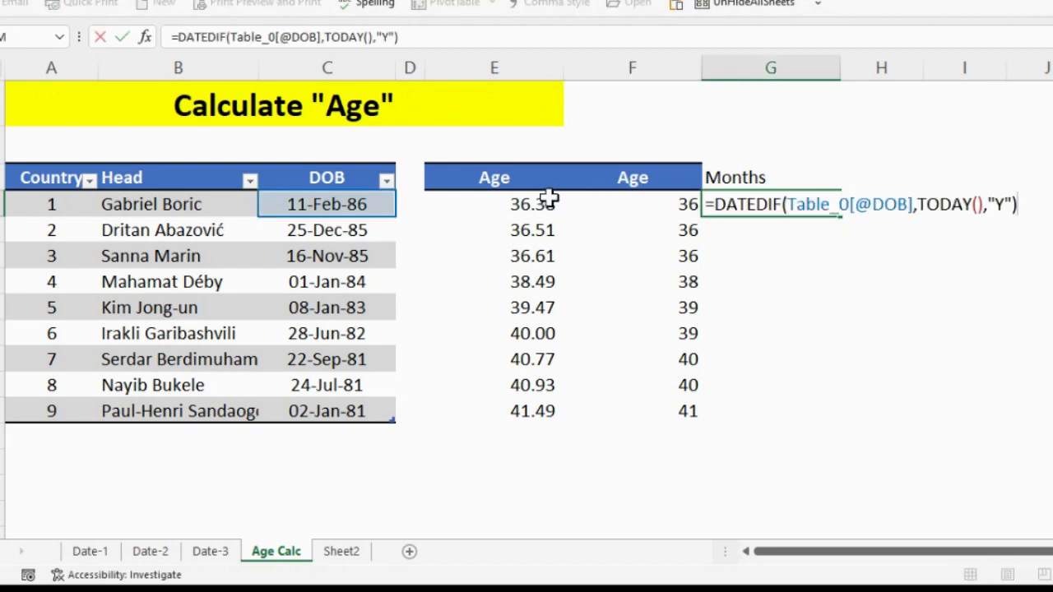
key("Left")
key("Left")
key("BackSpace")
type("YM")
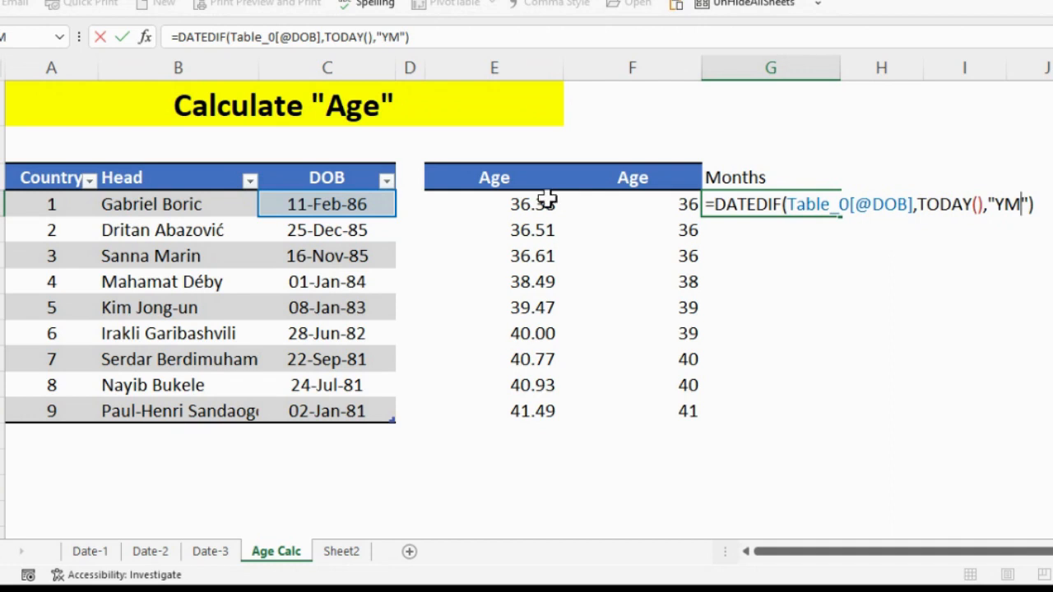
key("Escape")
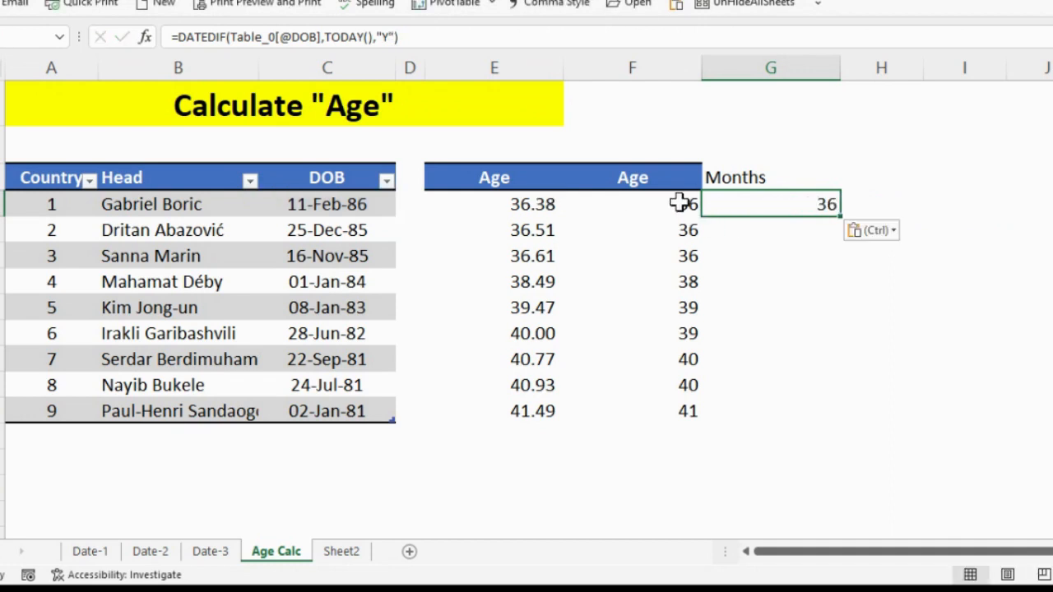
Change the unit in the first Months formula to "YM" so it counts the months beyond full years.
left_click(680, 205)
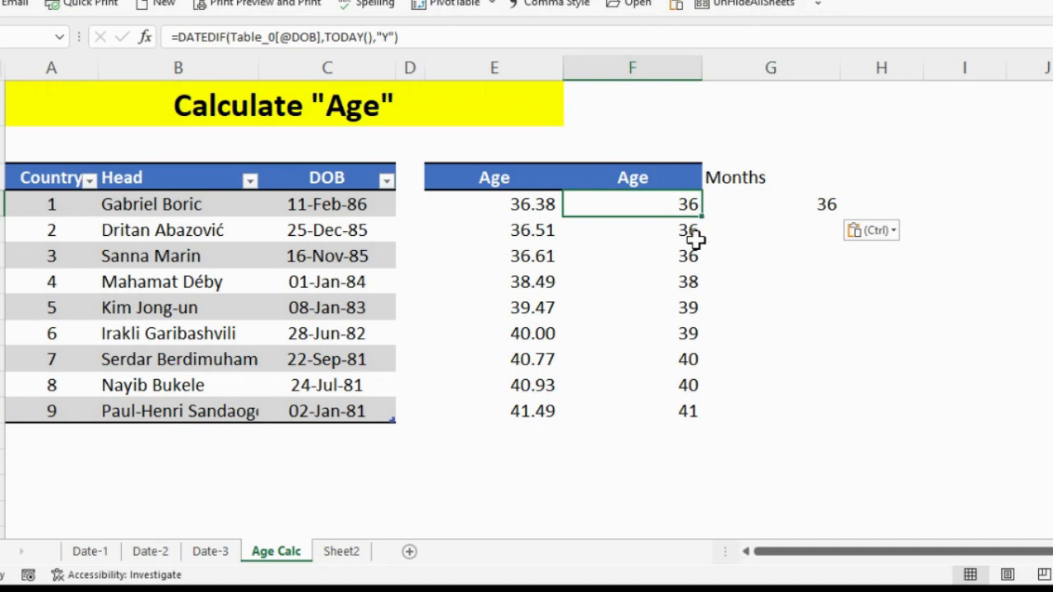
left_click(759, 210)
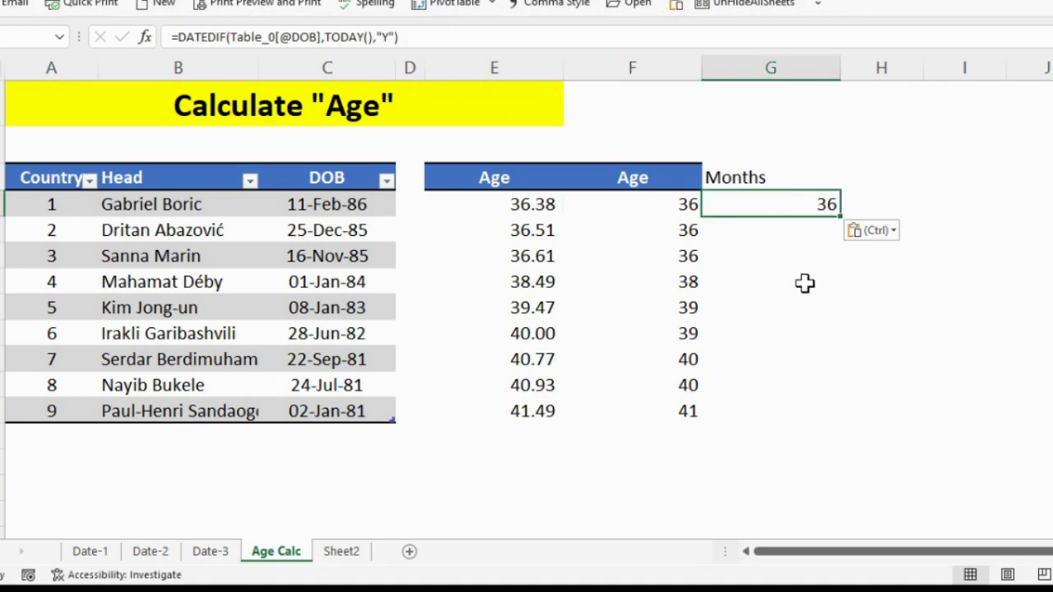
key("F2")
key("Left")
key("Left")
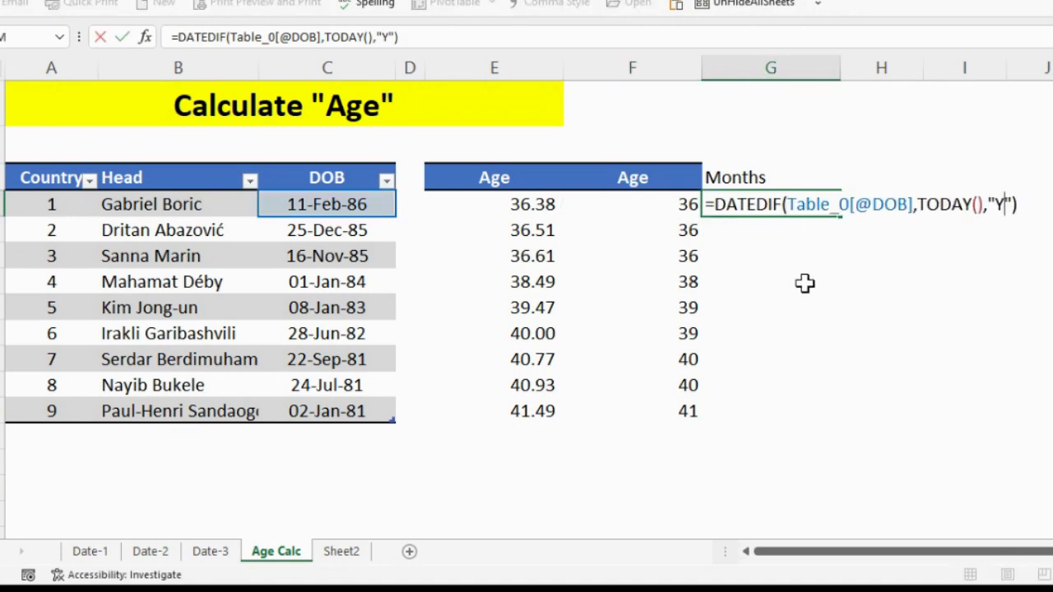
type("M")
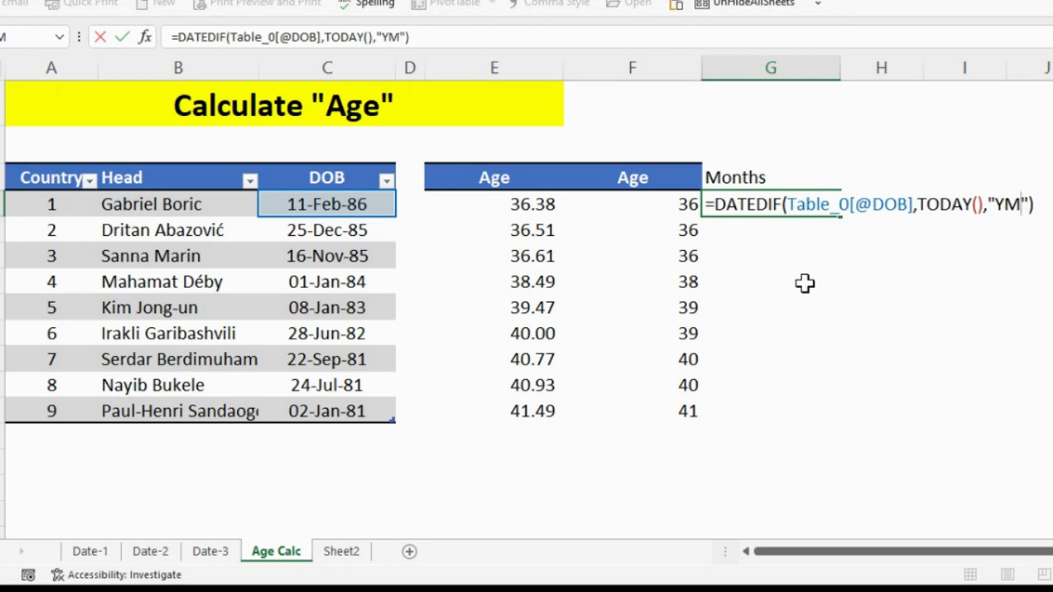
key("Return")
Fill the Months formula down the list and fit the width of column G to its contents.
key("Up")
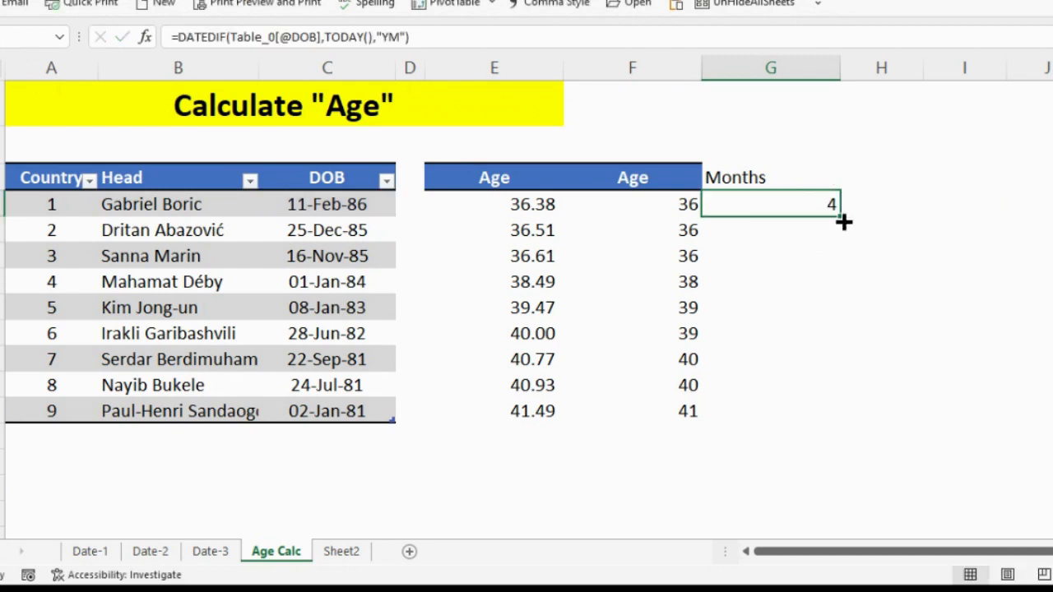
double_click(840, 215)
double_click(839, 67)
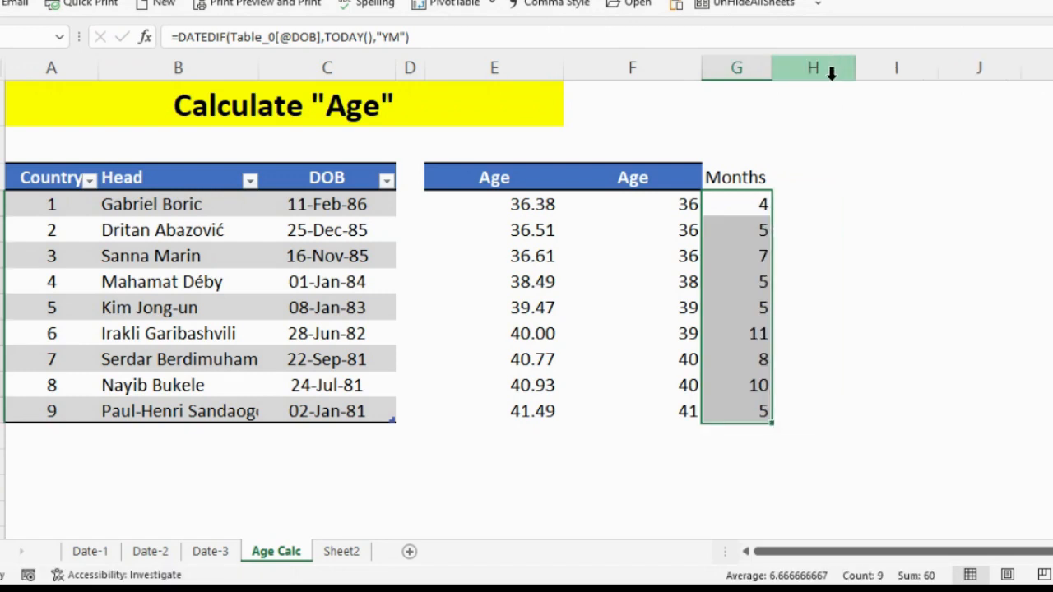
Copy the formatting of the second Age heading onto the Months heading.
key("Up")
key("Left")
left_click(56, 0)
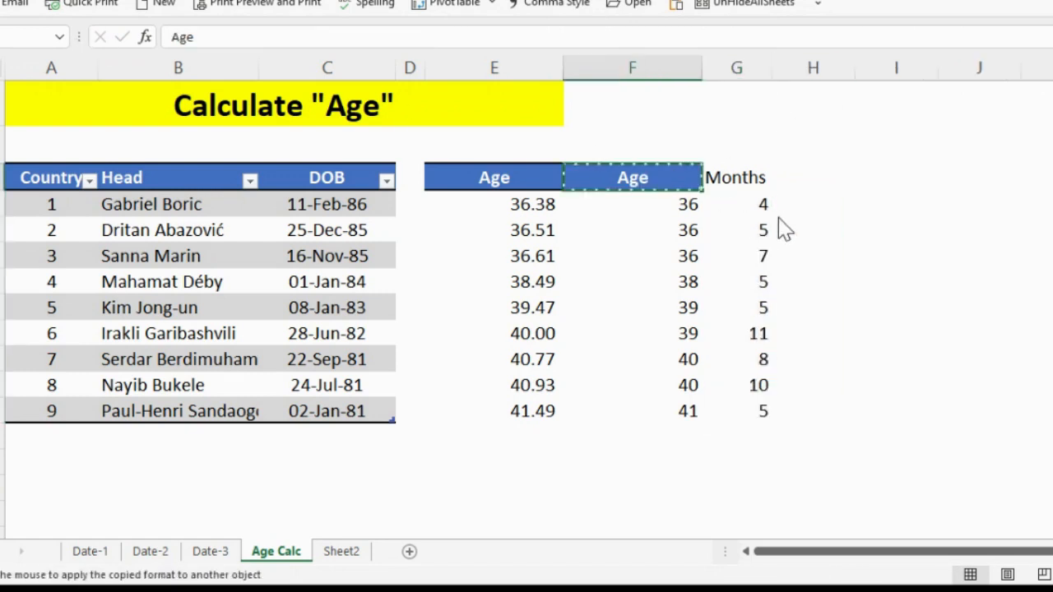
left_click(747, 182)
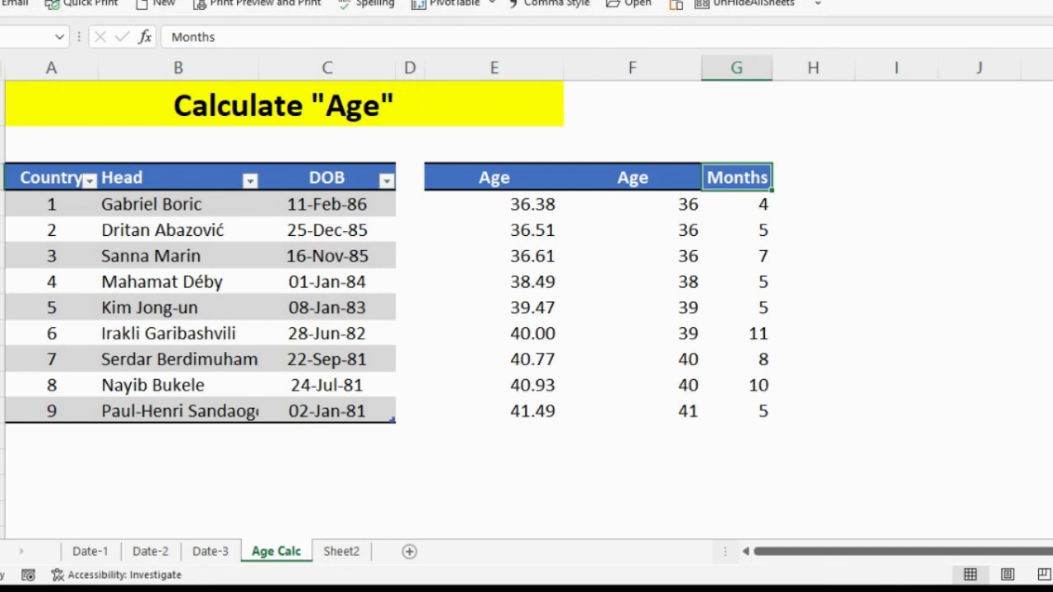
Apply the same heading formatting to the empty cell beside Months and enter the heading "Days" there.
left_click(87, 47)
left_click(815, 183)
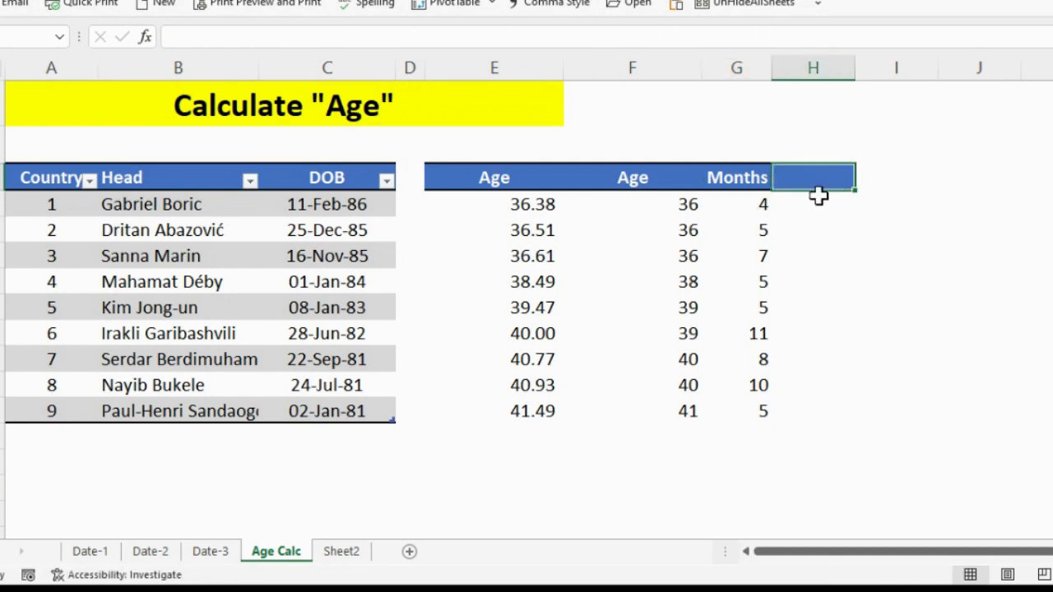
type("Days")
key("Return")
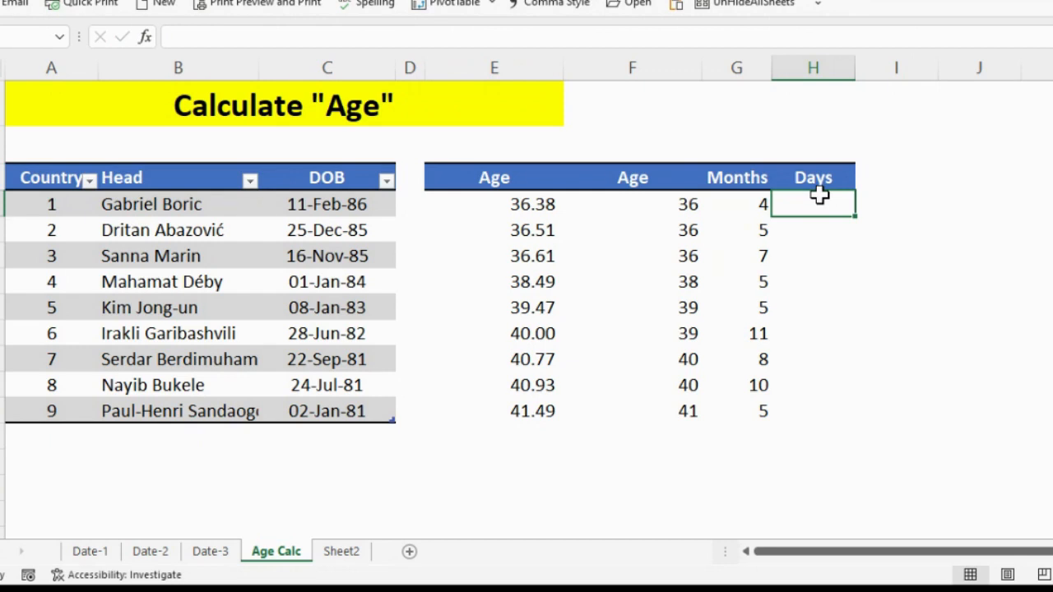
type("=")
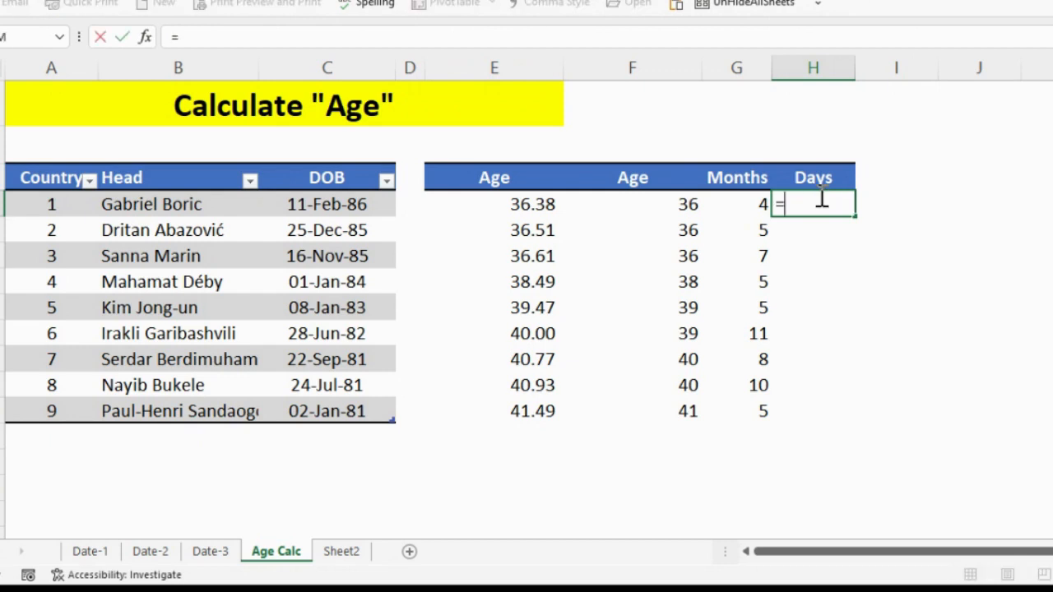
key("BackSpace")
key("Escape")
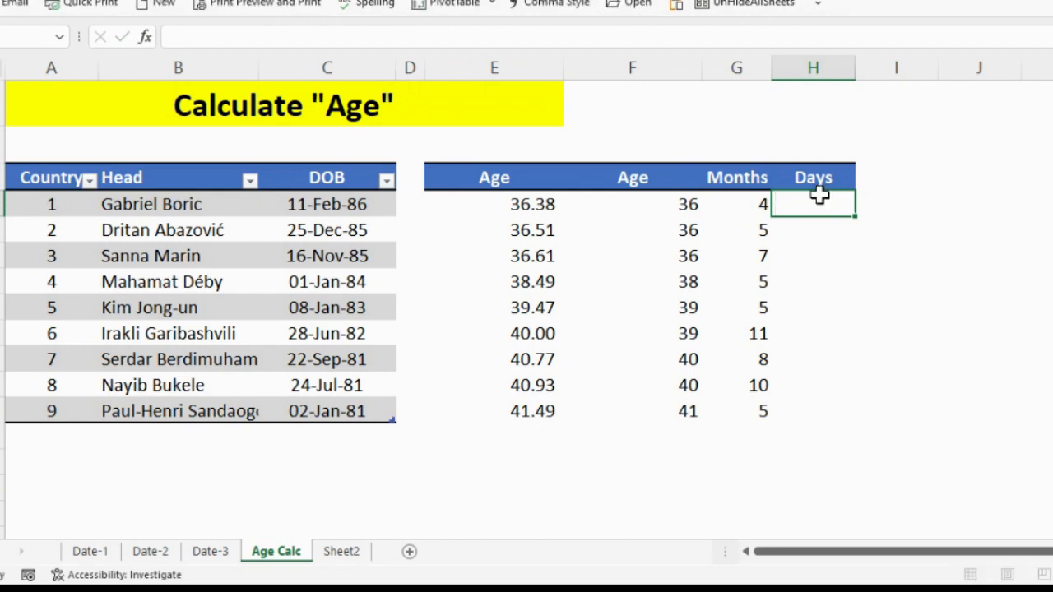
Copy the DATEDIF formula text from the first Months cell into the first Days cell.
key("Left")
key("F2")
key("shift+Left")
key("shift+Left")
key("shift+Left")
key("shift+Left")
key("shift+Left")
key("shift+Left")
key("shift+Left")
key("shift+Left")
key("shift+Left")
key("shift+Left")
key("shift+Left")
key("shift+Left")
key("shift+Left")
key("shift+Left")
key("shift+Left")
key("shift+Left")
key("shift+Left")
key("shift+Left")
key("shift+Left")
key("shift+Left")
key("shift+Left")
key("shift+Left")
key("shift+Left")
key("shift+Left")
key("shift+Left")
key("shift+Left")
key("shift+Left")
key("shift+Left")
key("shift+Left")
key("shift+Left")
key("shift+Left")
key("shift+Left")
key("shift+Left")
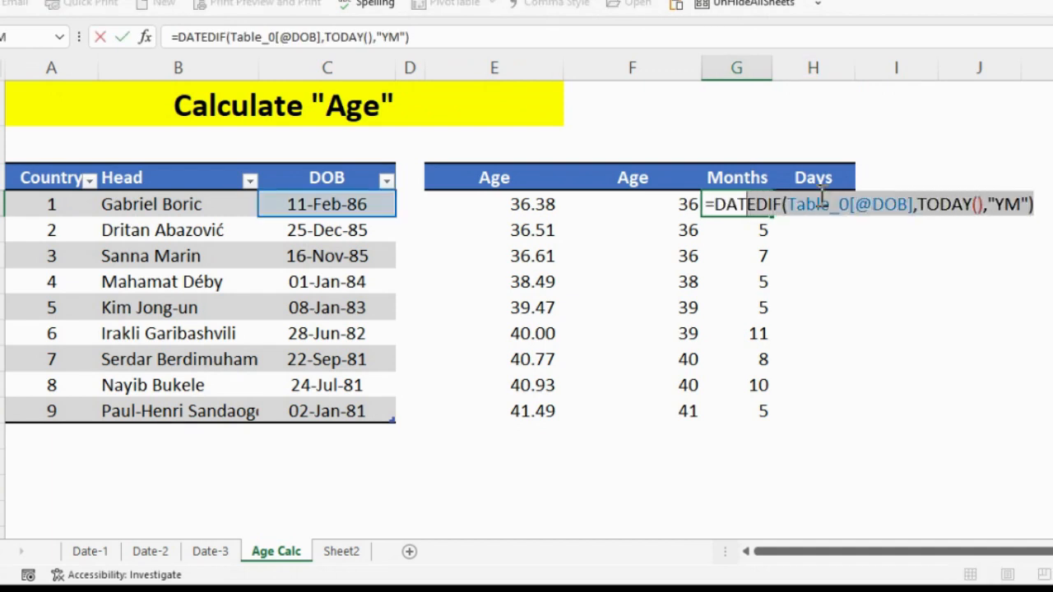
key("ctrl+c")
key("Escape")
key("Right")
key("ctrl+v")
Change the unit in the first Days formula to "MD" and fill the formula down the list.
key("F2")
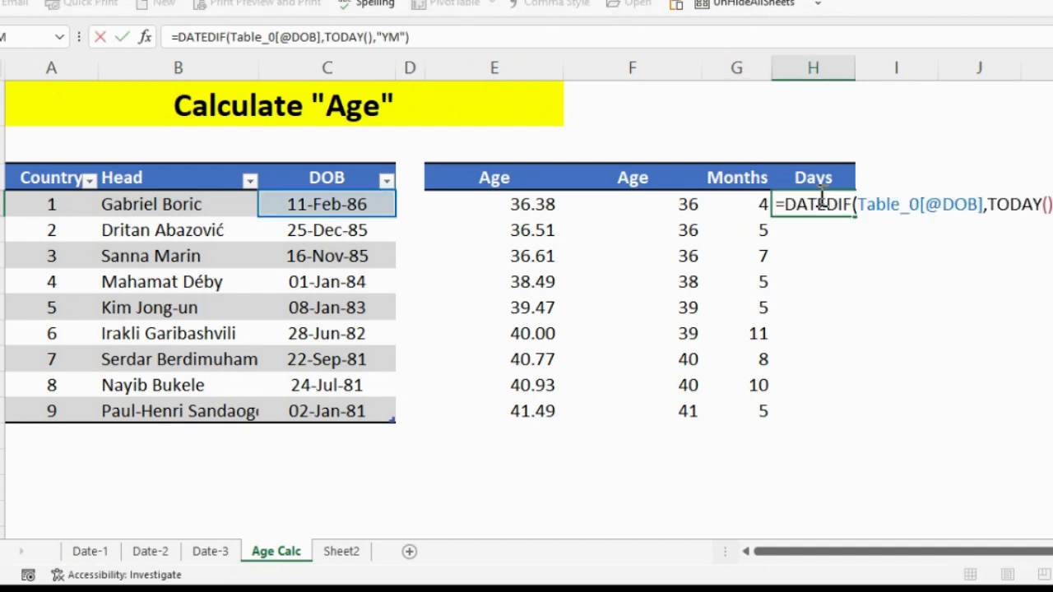
key("Left")
key("Left")
key("BackSpace")
key("BackSpace")
type("MD")
key("Return")
left_click(820, 195)
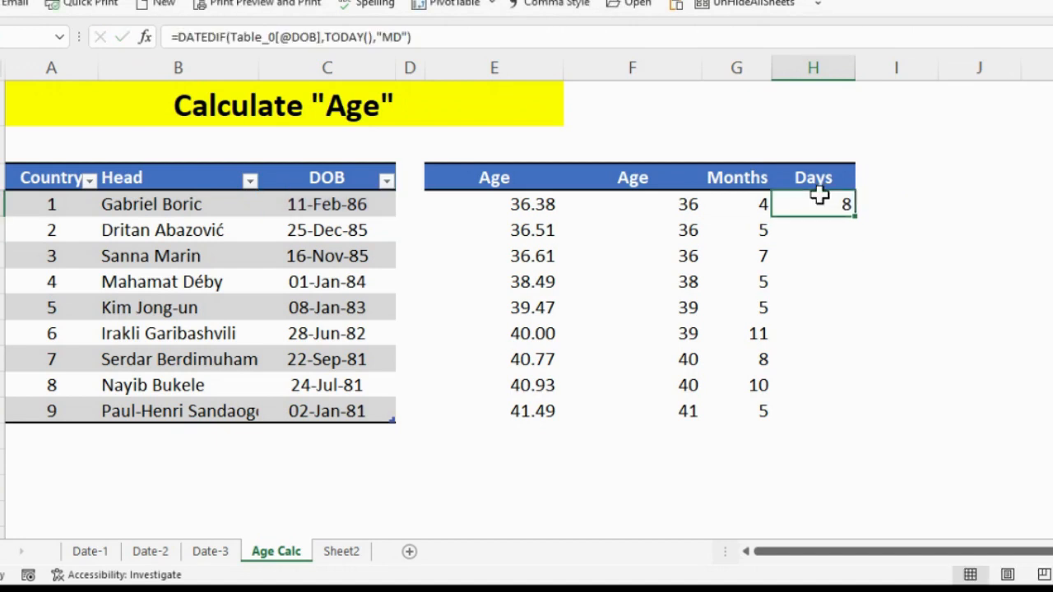
double_click(856, 216)
key("Right")
Append the text " Years " with & to the DATEDIF formula in the second Age column, for the whole list.
left_click(695, 202)
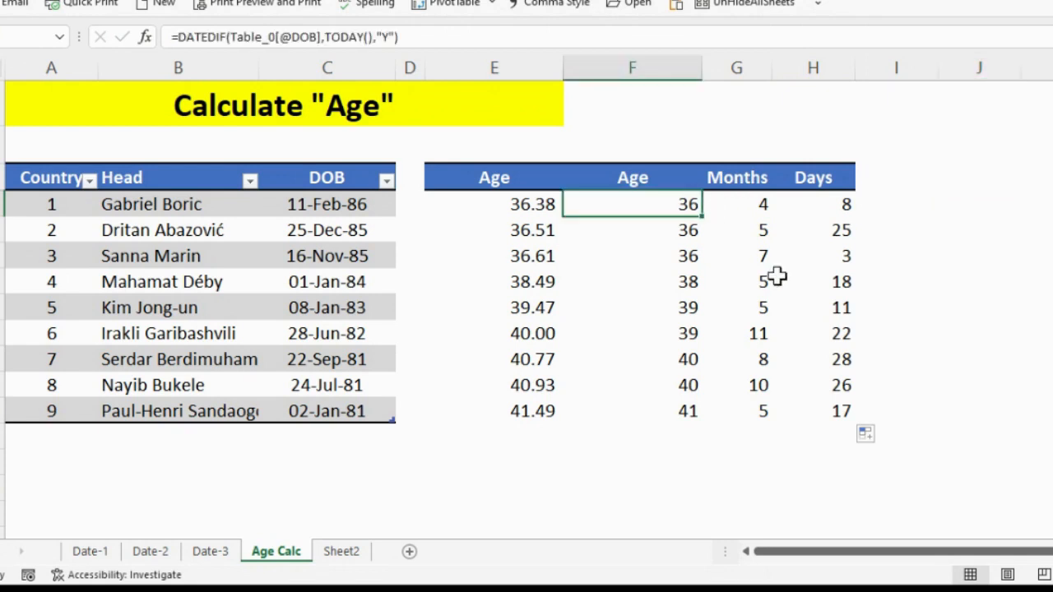
left_click(766, 209)
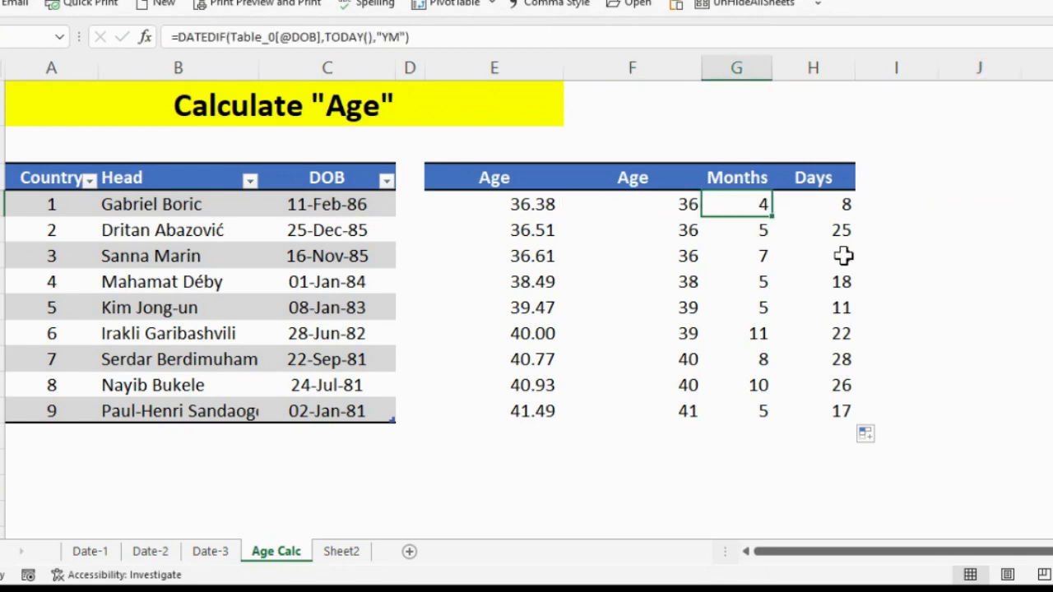
left_click(847, 207)
key("Left")
key("Left")
key("F2")
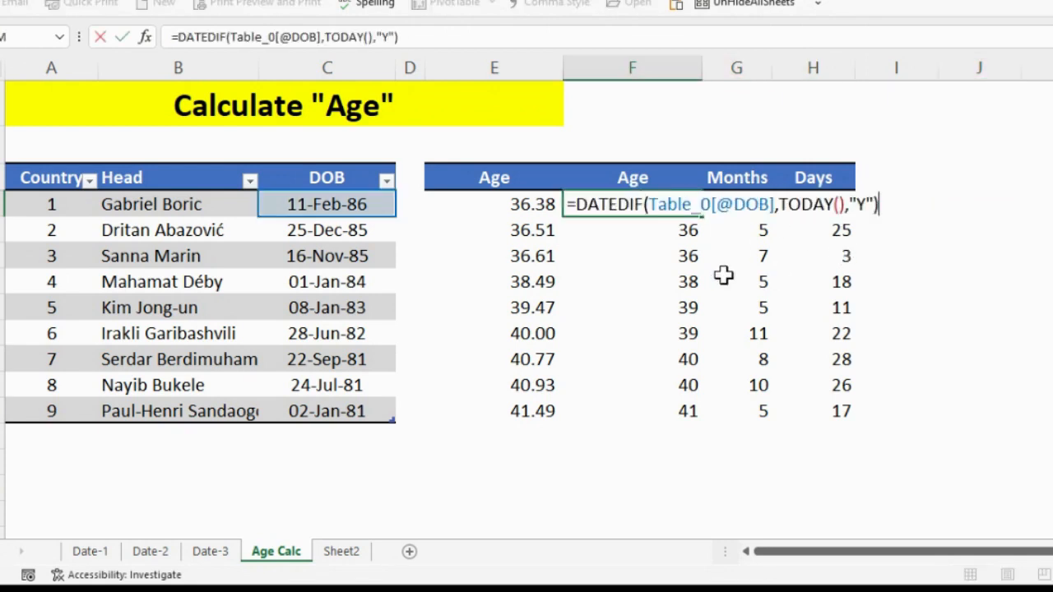
type("&\" Years \"")
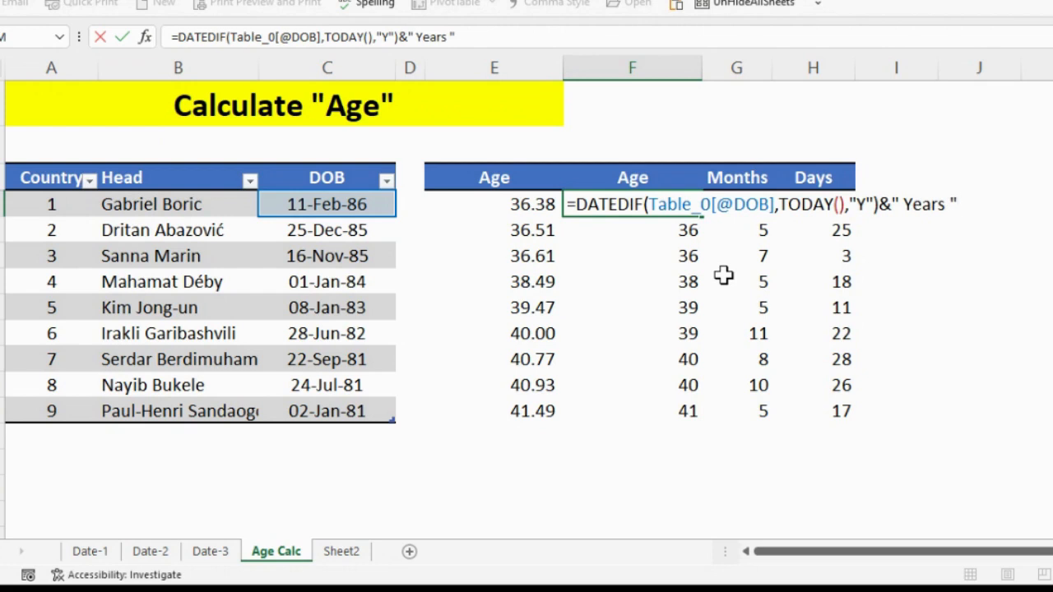
key("ctrl+Return")
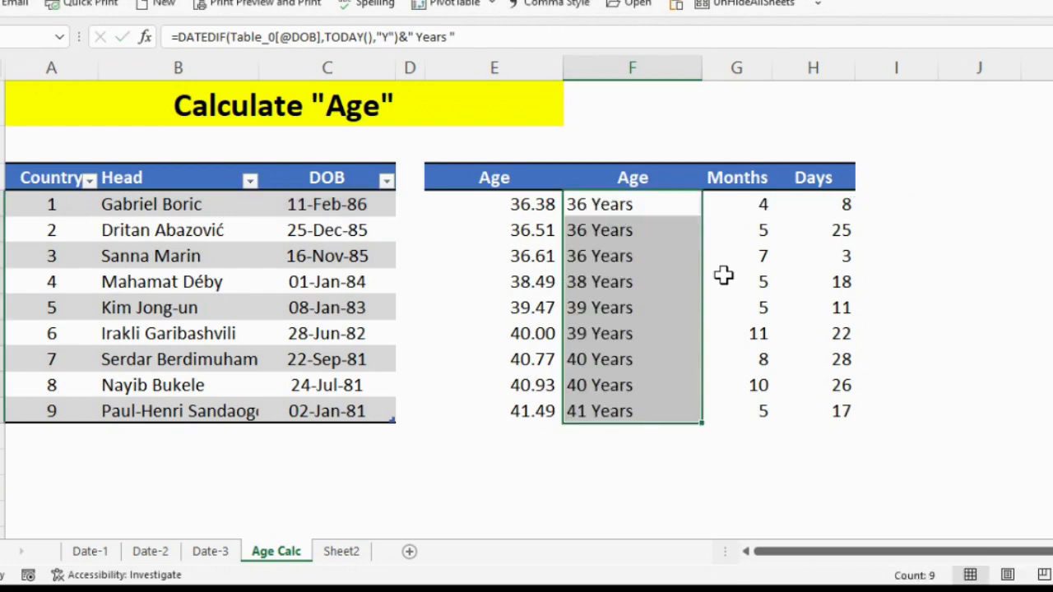
Append the text " Month" with & to the Months formula and fill it down the list.
key("Right")
key("F2")
type("& ")
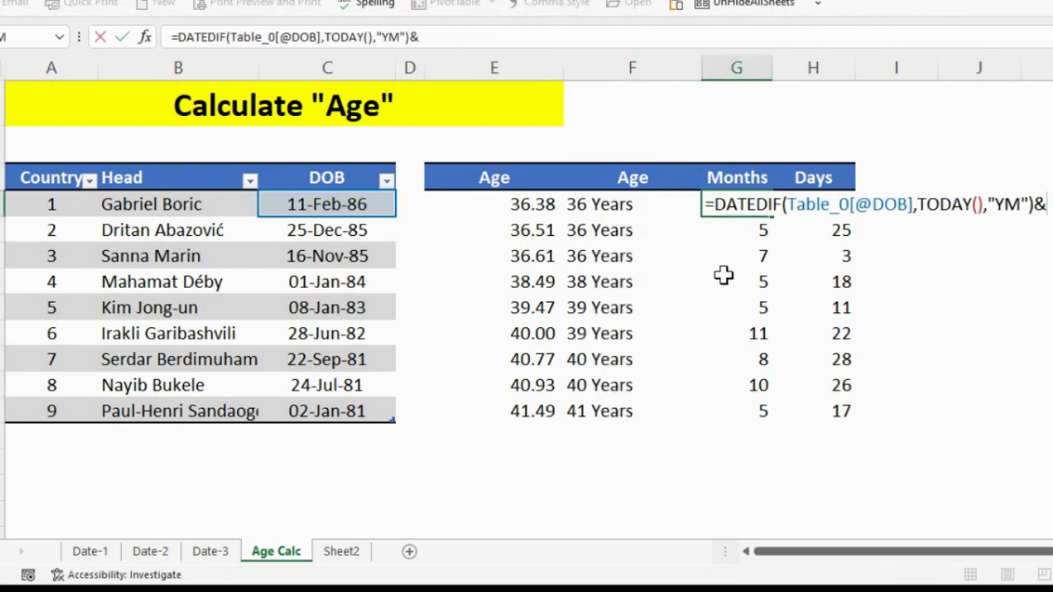
type("\" Month")
key("ctrl+Return")
key("ctrl+shift+Down")
key("ctrl+d")
key("Right")
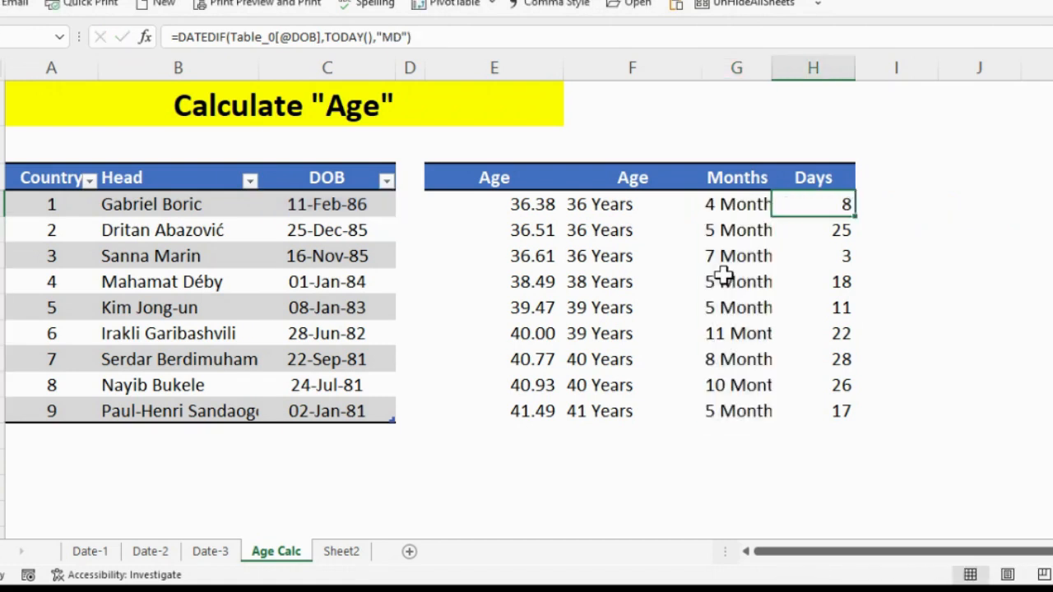
Append the text " Days" with & to the Days formula and fill it down the list.
key("F2")
type("&")
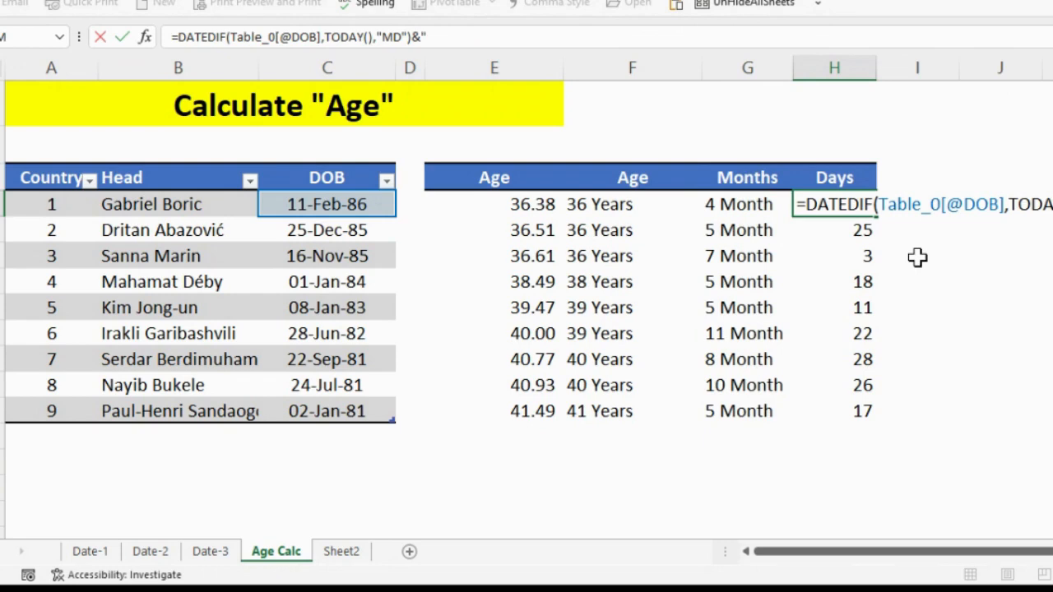
type("\" Days")
key("ctrl+Return")
key("ctrl+shift+Down")
key("ctrl+d")
key("Left")
key("Left")
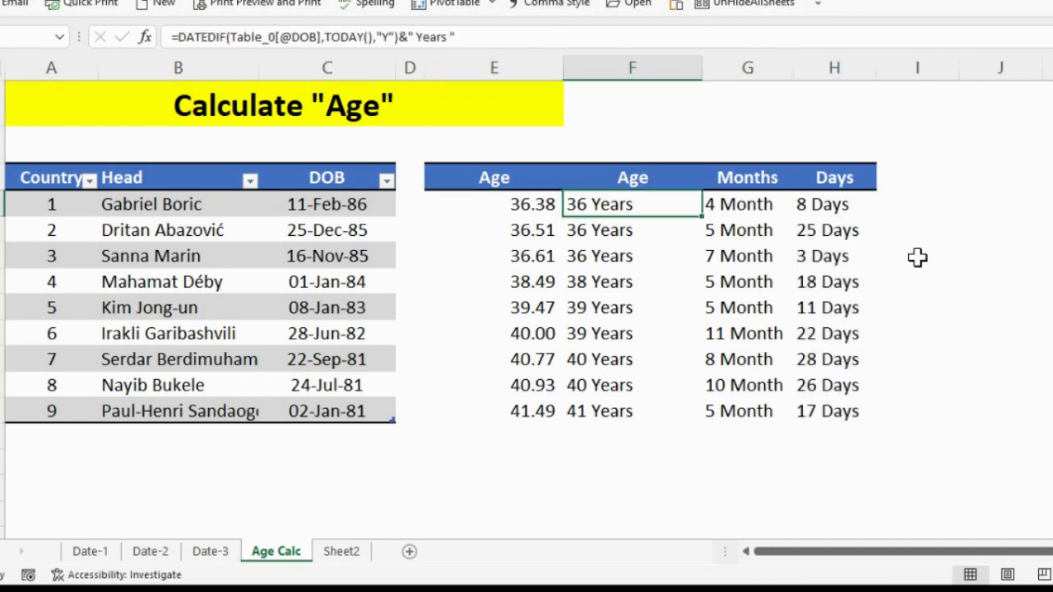
key("Right")
key("Right")
key("Right")
type("=")
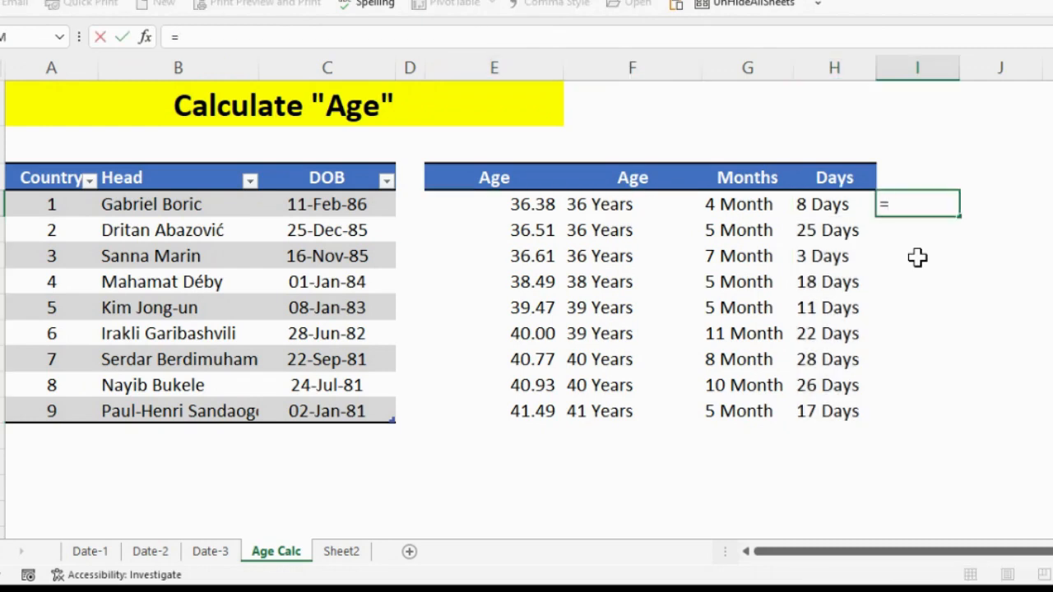
key("Escape")
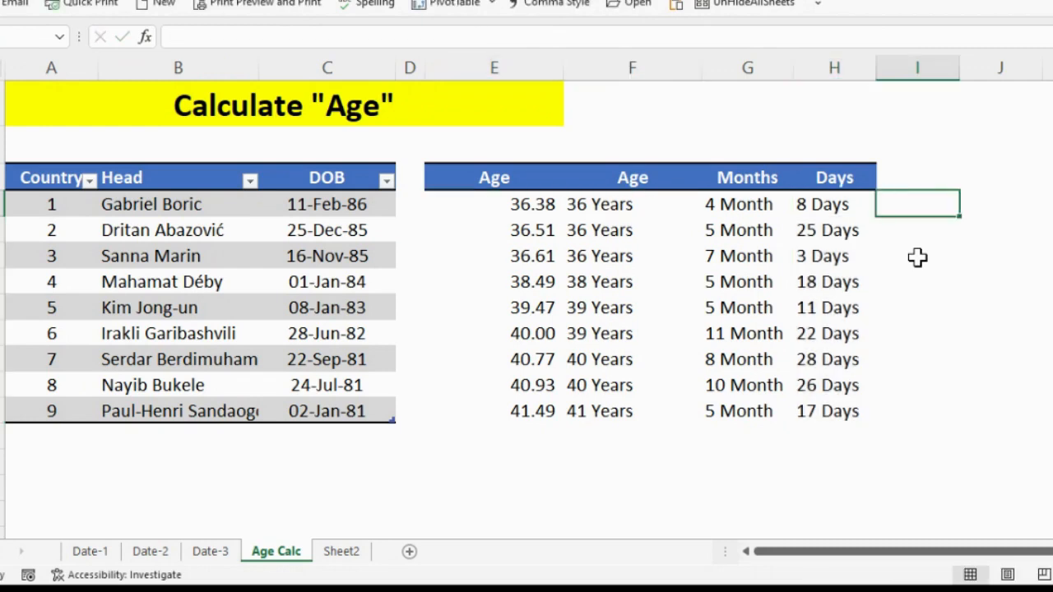
Copy the years formula text from the first cell of column F into cell I4.
key("Left")
key("Left")
key("Left")
key("F2")
key("shift+Left")
key("shift+Left")
key("shift+Left")
key("shift+Left")
key("shift+Left")
key("shift+Left")
key("shift+Left")
key("shift+Left")
key("shift+Left")
key("shift+Left")
key("shift+Left")
key("shift+Left")
key("shift+Left")
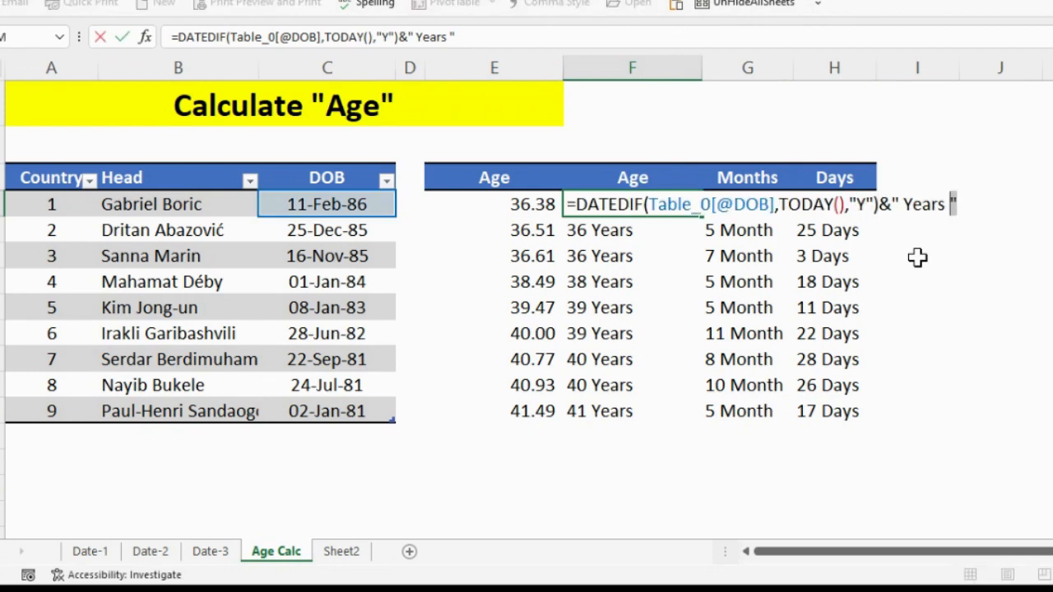
key("Escape")
key("Right")
key("Right")
key("Right")
key("ctrl+v")
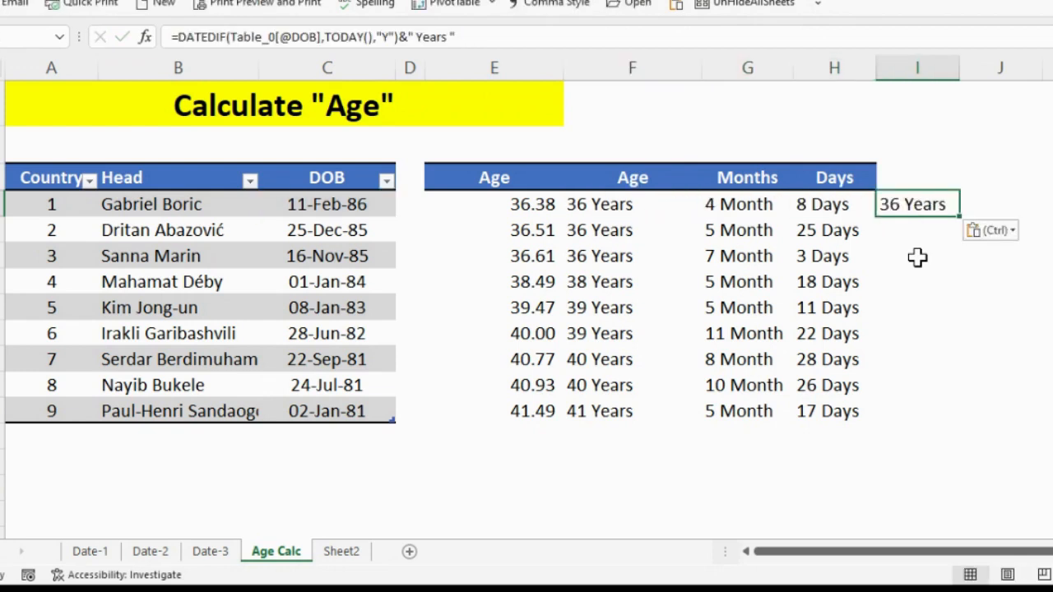
Join a second copy of the years formula with & on a new line in I4 and change its label to " Months ".
key("F2")
key("alt+Return")
type("&")
key("ctrl+v")
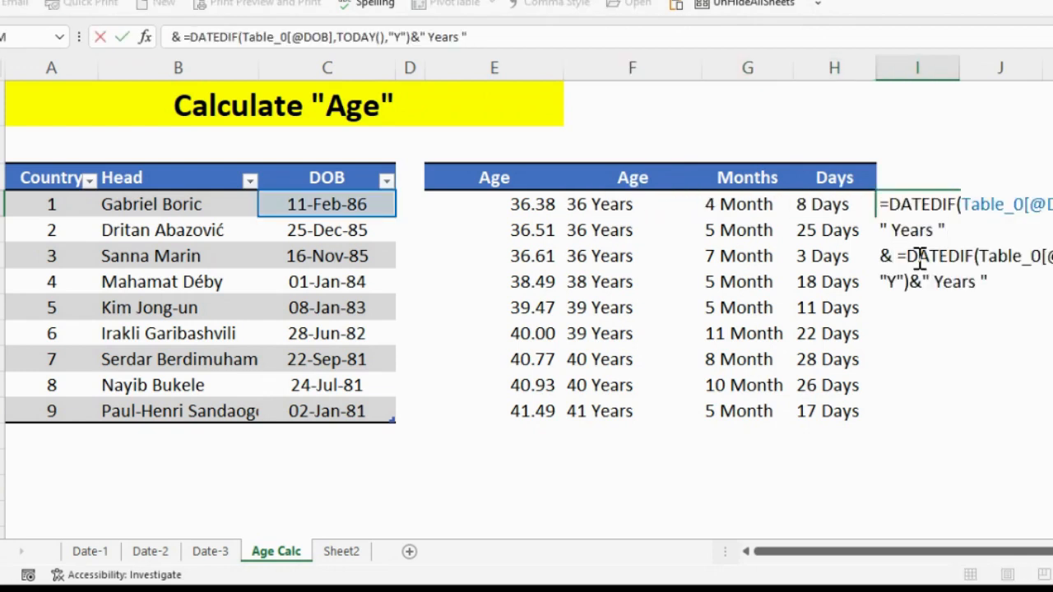
key("Left")
key("Left")
key("BackSpace")
key("BackSpace")
key("BackSpace")
key("BackSpace")
key("BackSpace")
type("Month")
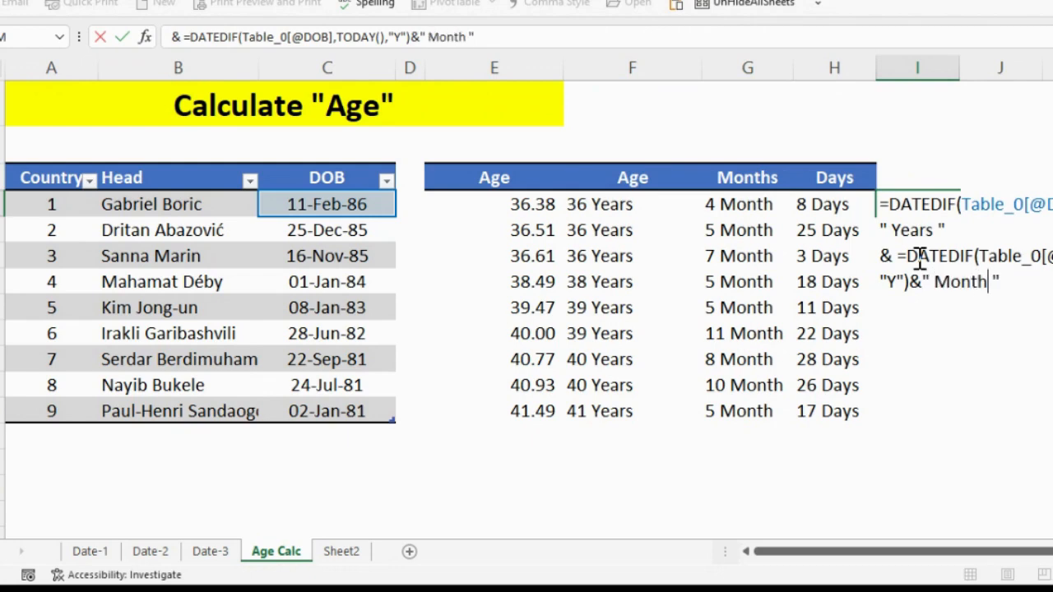
type("s")
Remove the extra equals sign from the second DATEDIF part in I4 and set its unit to "YM".
left_click(918, 257)
key("Left")
key("Left")
key("BackSpace")
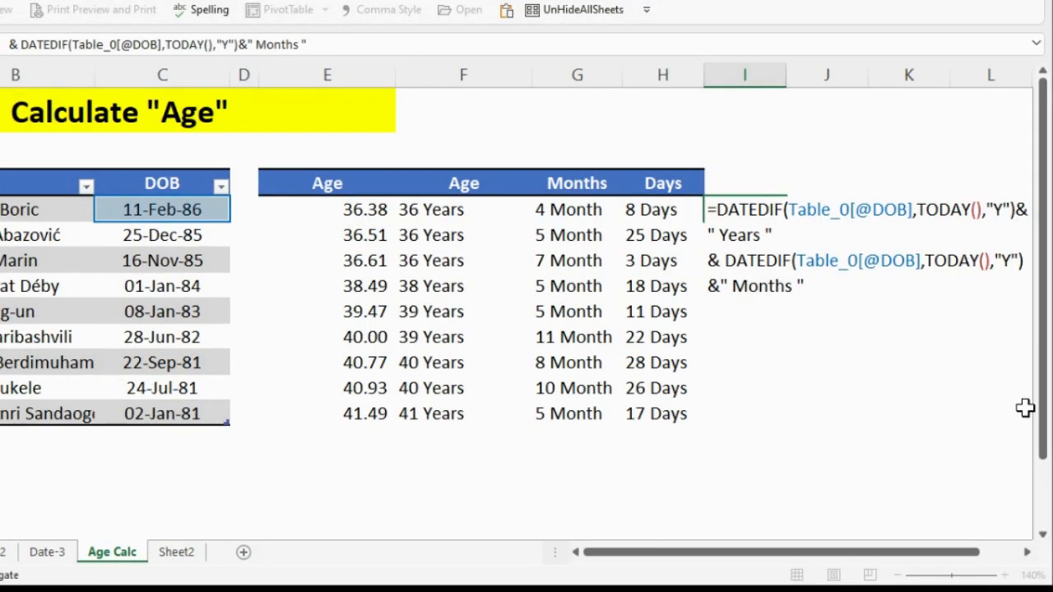
key("BackSpace")
type("MD")
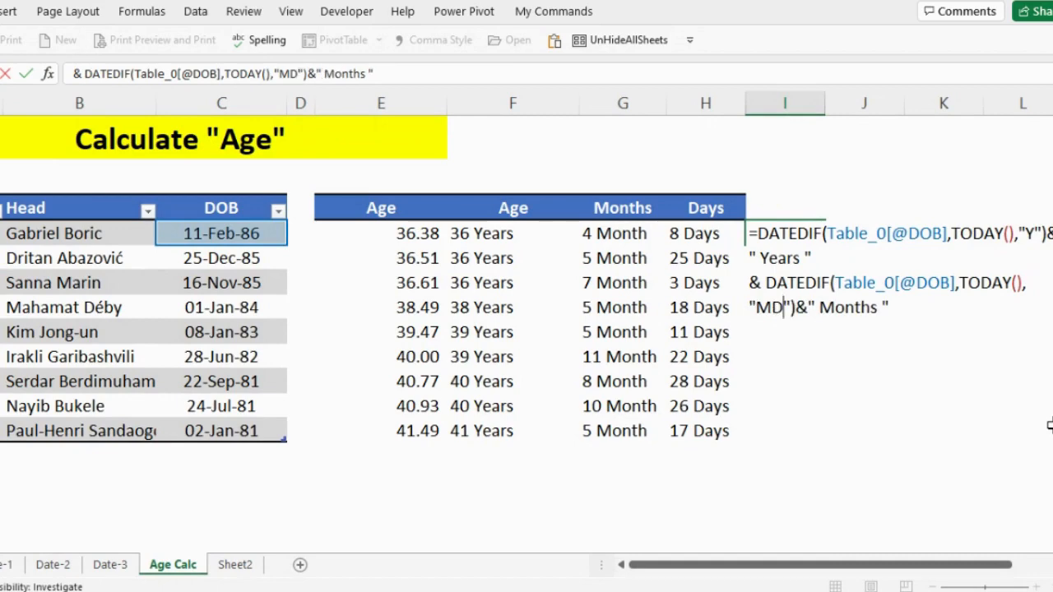
key("BackSpace")
key("BackSpace")
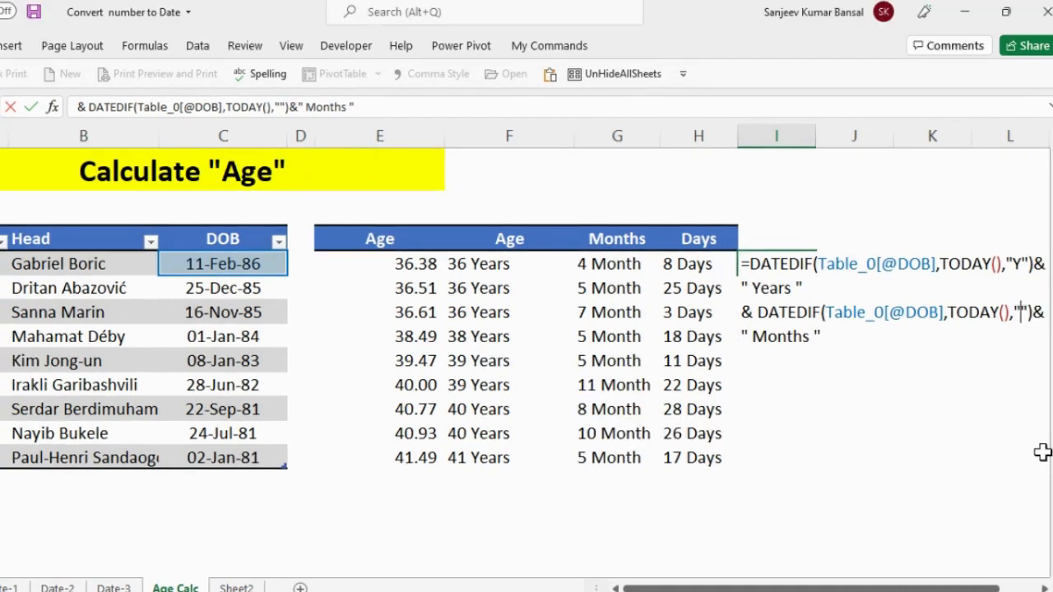
type("YM")
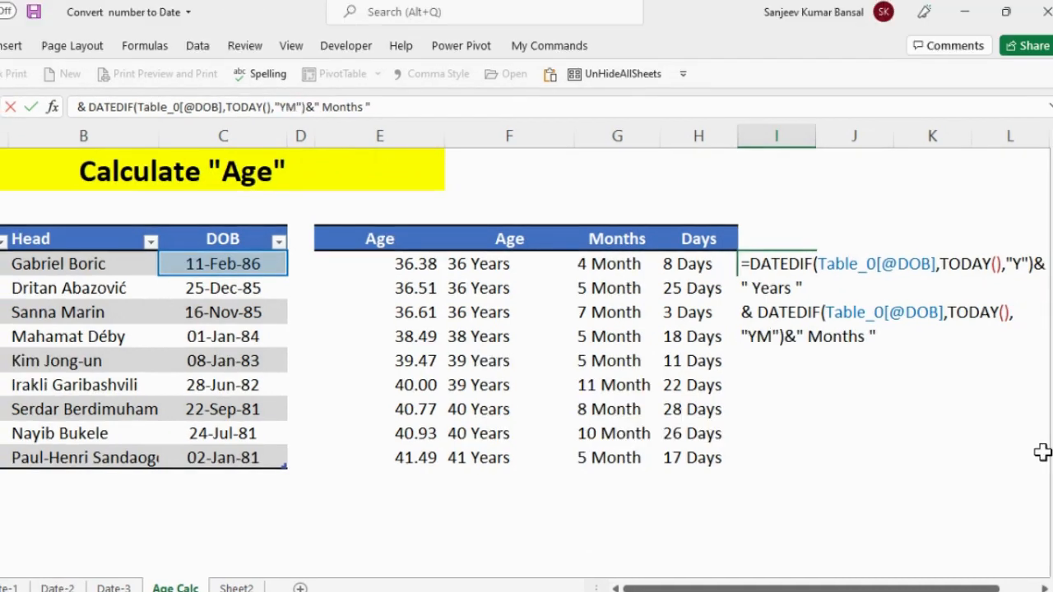
Join a third DATEDIF part with & on a new line in I4, using the unit "MD".
key("alt+Return")
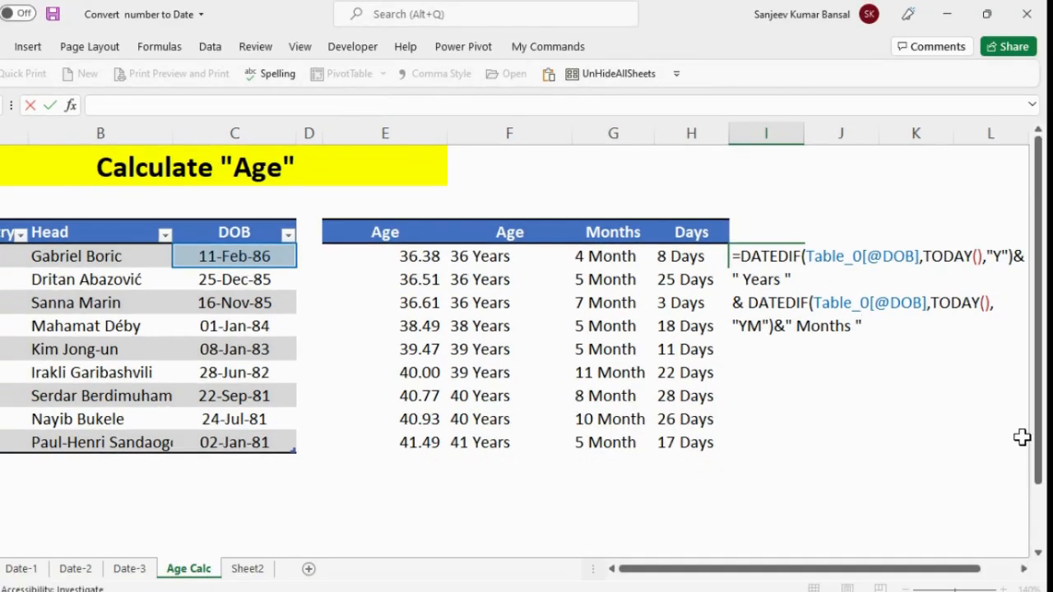
type("&")
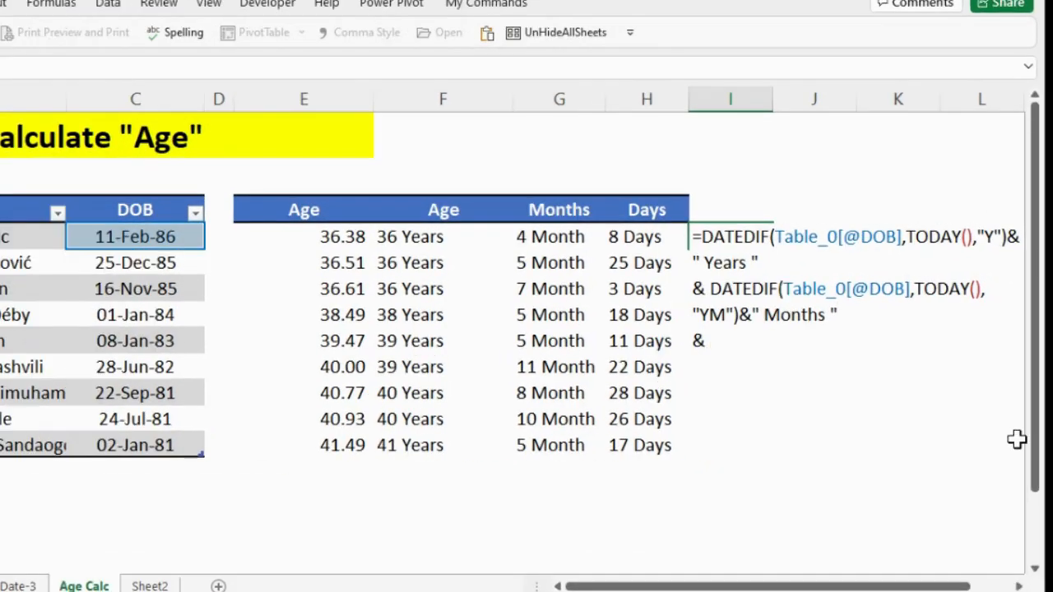
type("=DATEDIF(Table_0[@DOB],TODAY(),\"Y\")&\" Years \"")
key("Up")
key("ctrl+Left")
key("ctrl+Left")
key("BackSpace")
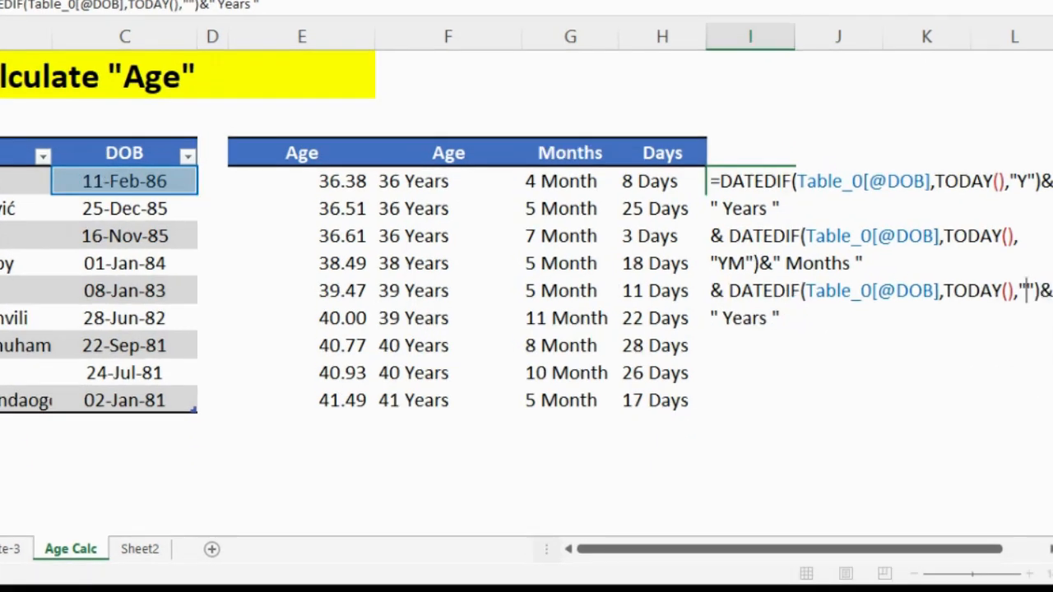
type("D")
Change the label of the third DATEDIF part to " Days " and enter the combined formula in I4.
key("Right")
key("Right")
key("Right")
key("Right")
key("Right")
key("Delete")
key("Delete")
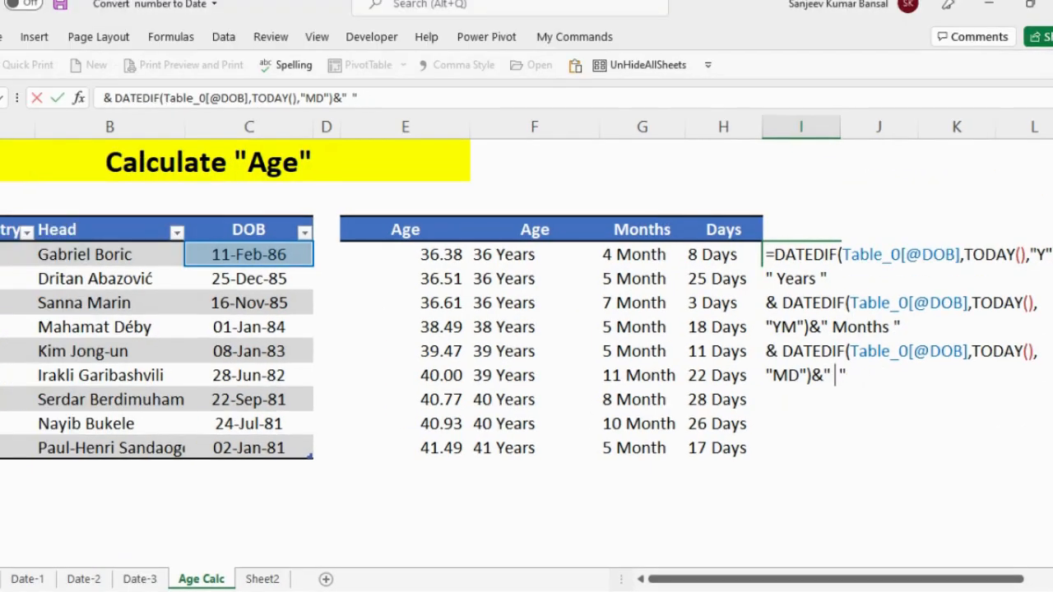
type("ays")
key("ctrl+Return")
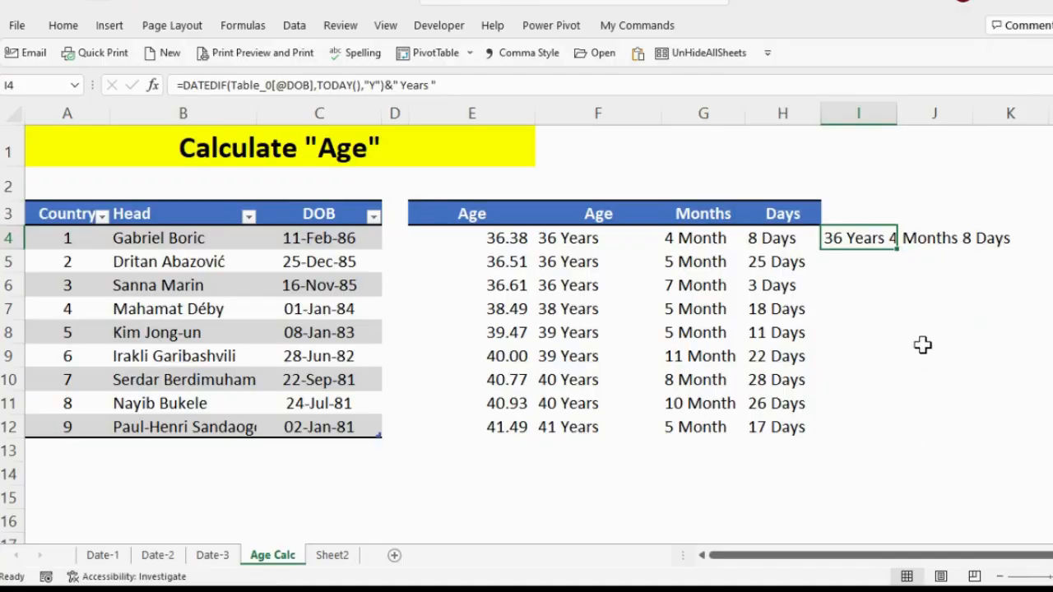
Fill the combined age formula down column I and fit the column width to its contents.
double_click(898, 250)
double_click(901, 110)
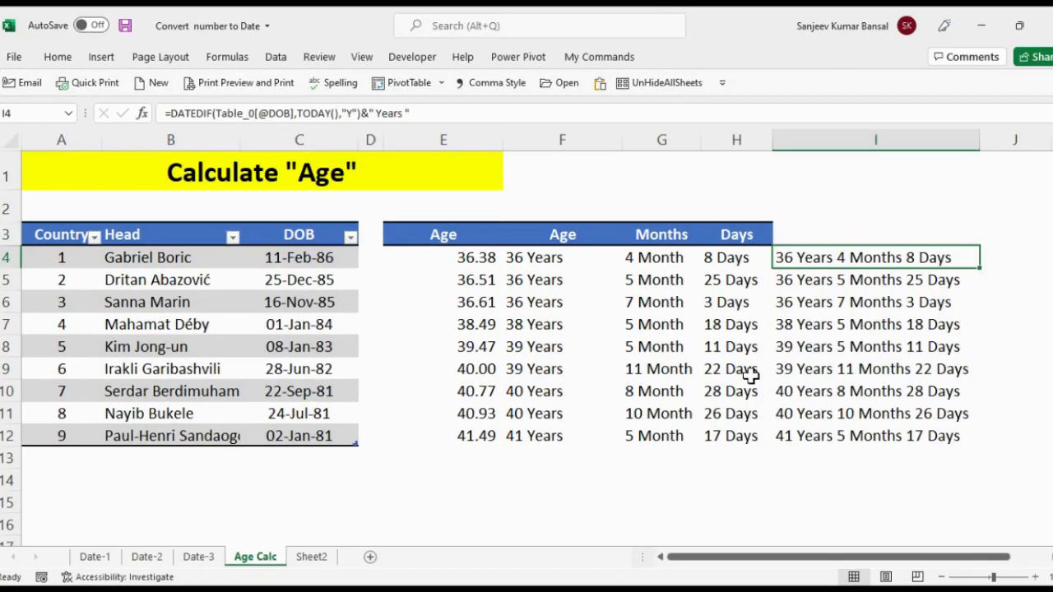
left_click(478, 243)
left_click(548, 257)
left_click(658, 258)
left_click(830, 257)
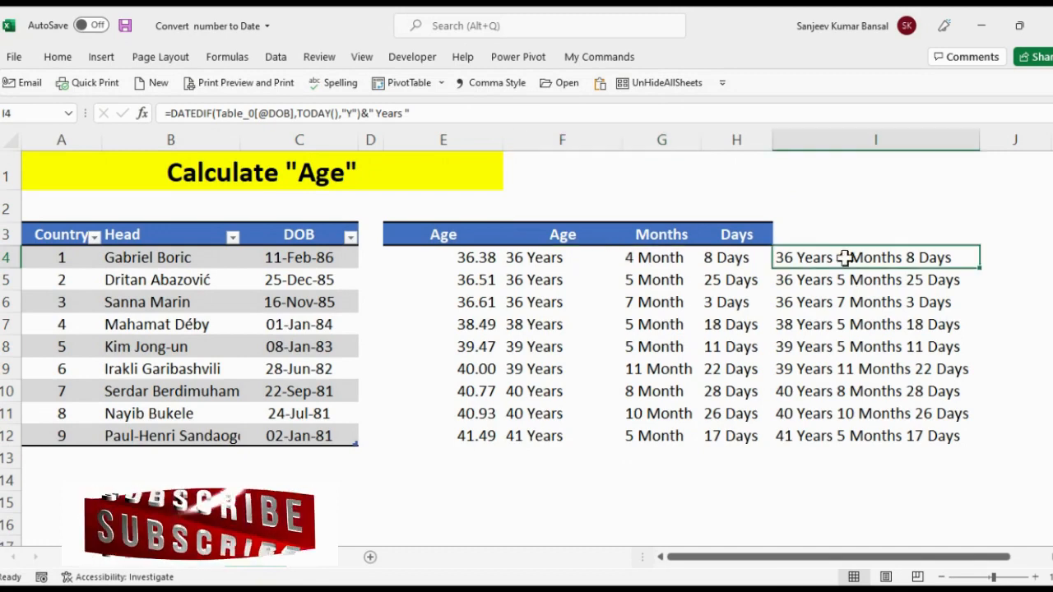
Copy the second Age heading for the empty heading cell in column I.
left_click(835, 231)
left_click(585, 233)
key("ctrl+c")
key("Right")
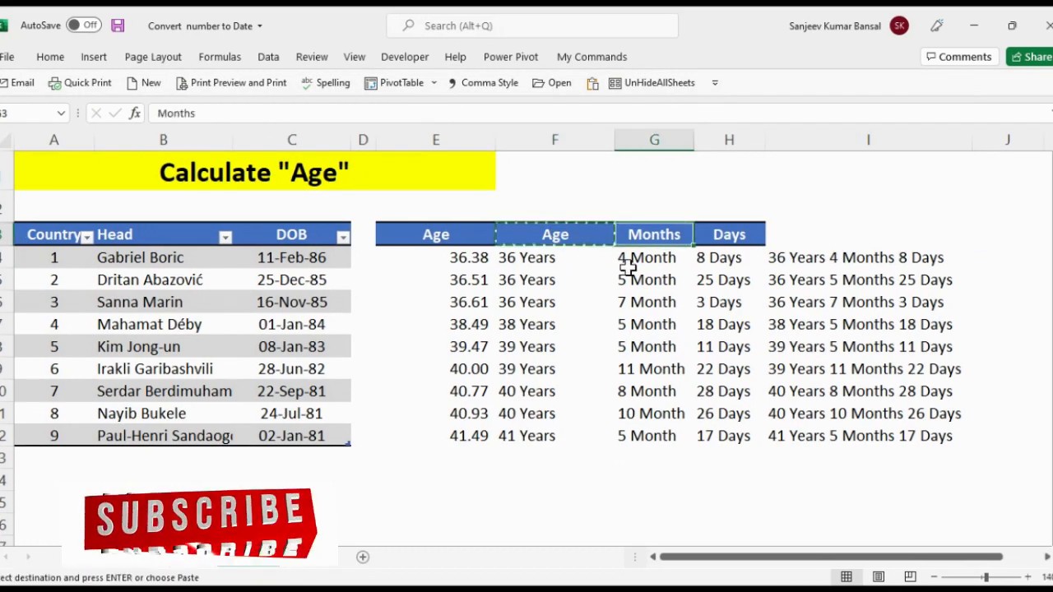